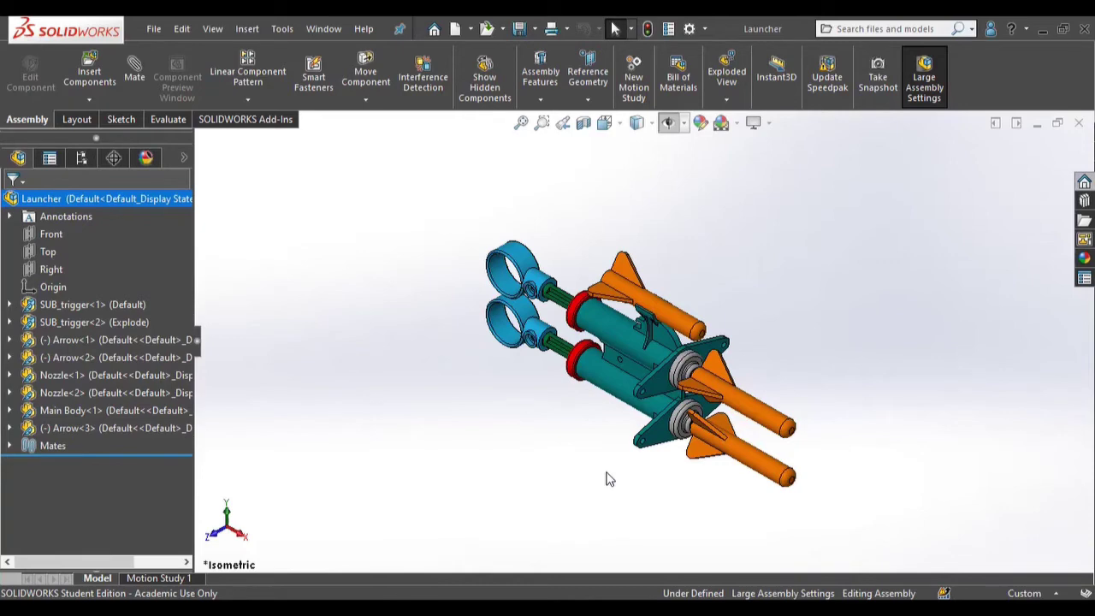
- Open the Pull Ring component from the Launcher assembly as a separate part
left_click(622, 291)
right_click(622, 291)
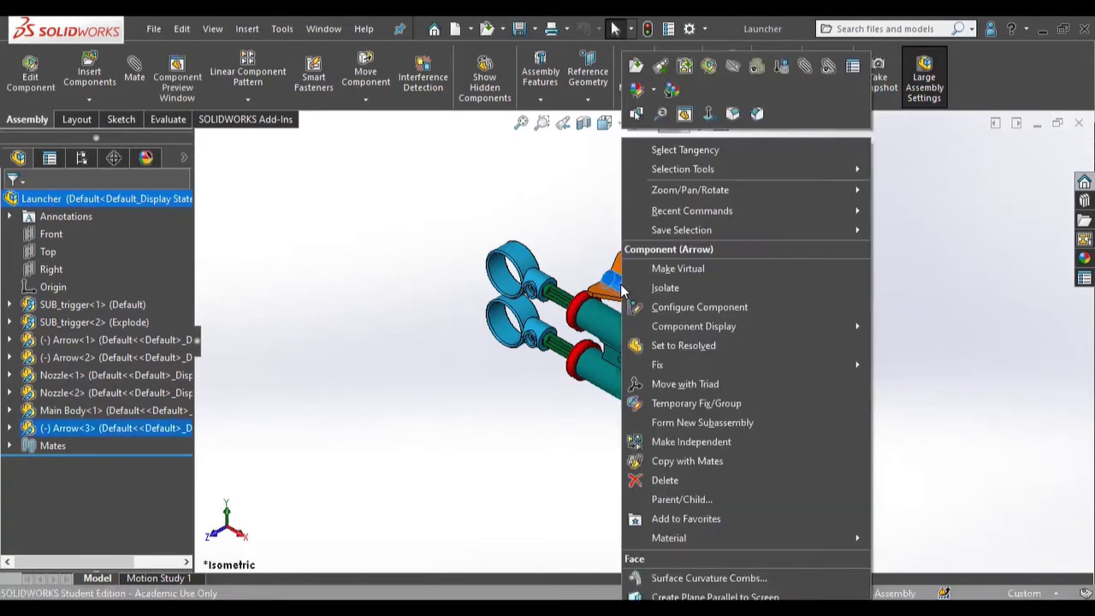
right_click(518, 260)
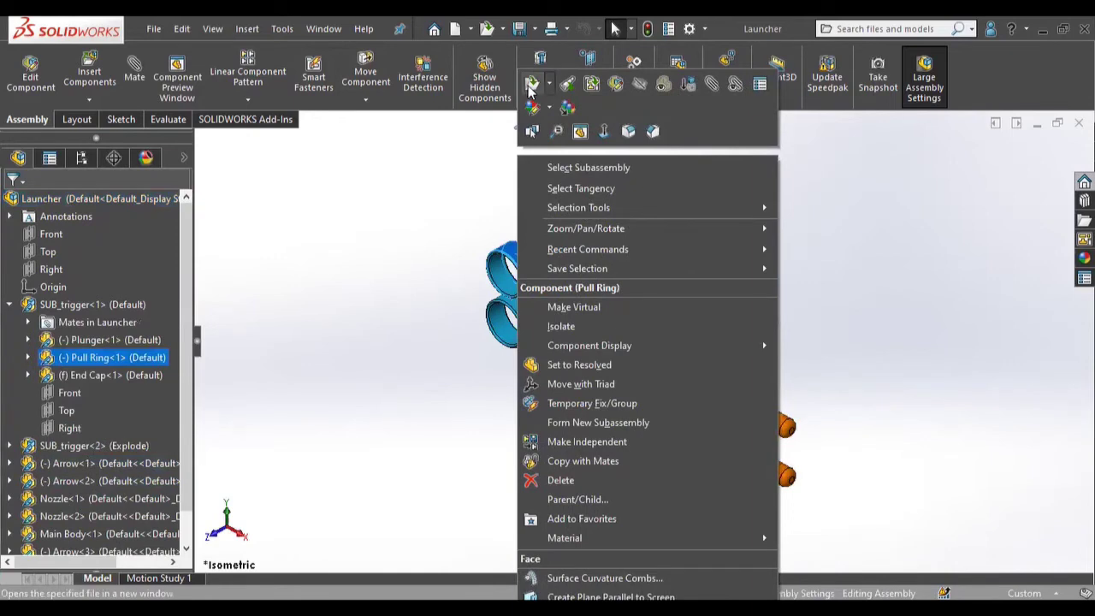
left_click(531, 86)
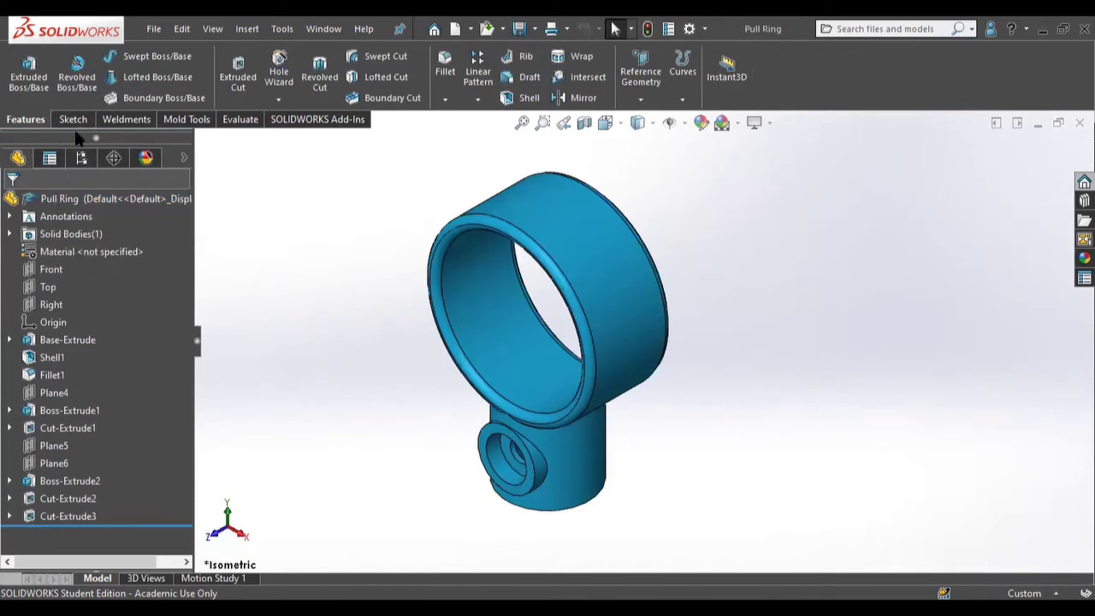
- Create a new drawing from the draw template and place the Pull Ring's front view on the sheet
key("ctrl+n")
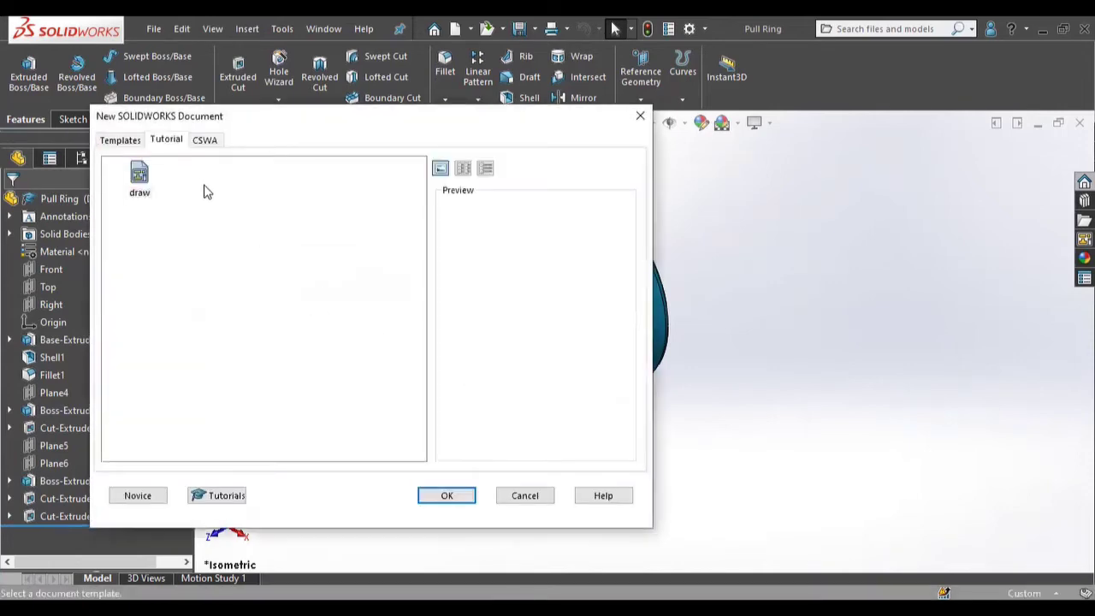
double_click(139, 180)
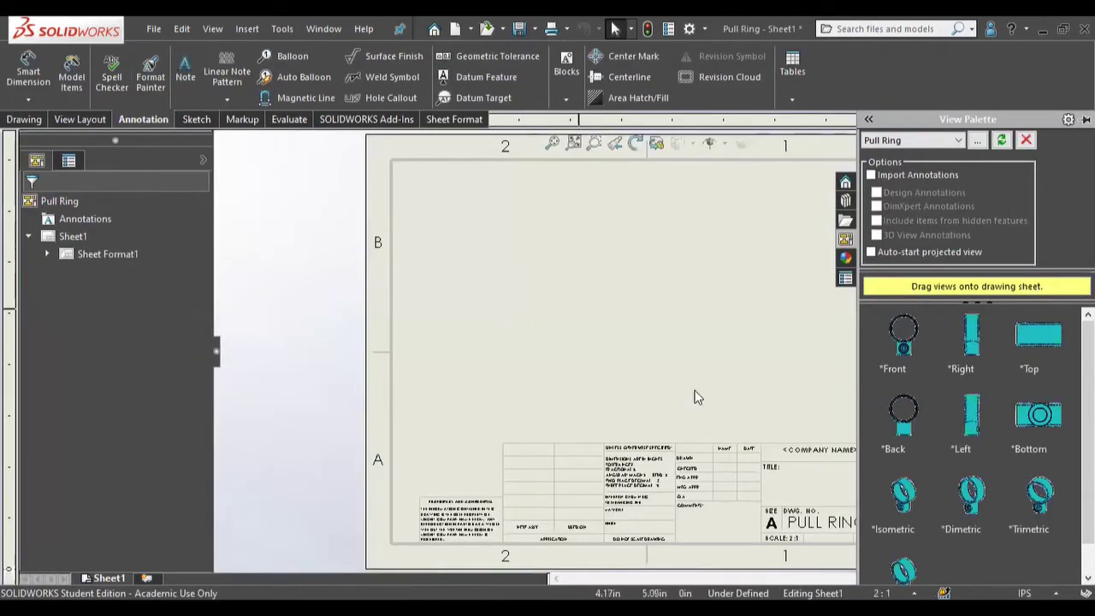
left_click(903, 340)
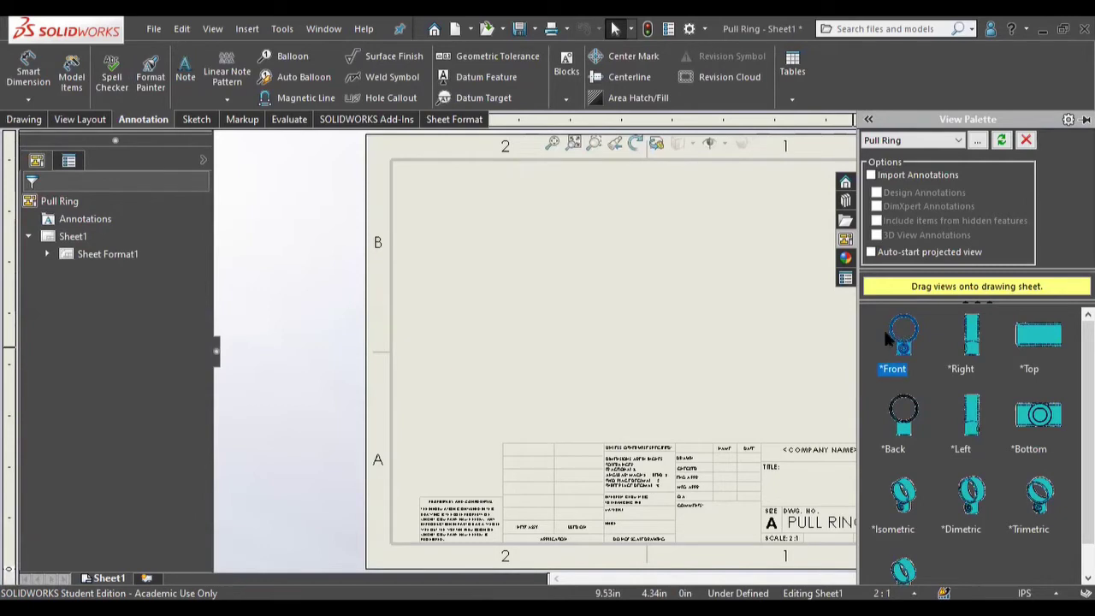
left_click_drag(907, 335, 611, 305)
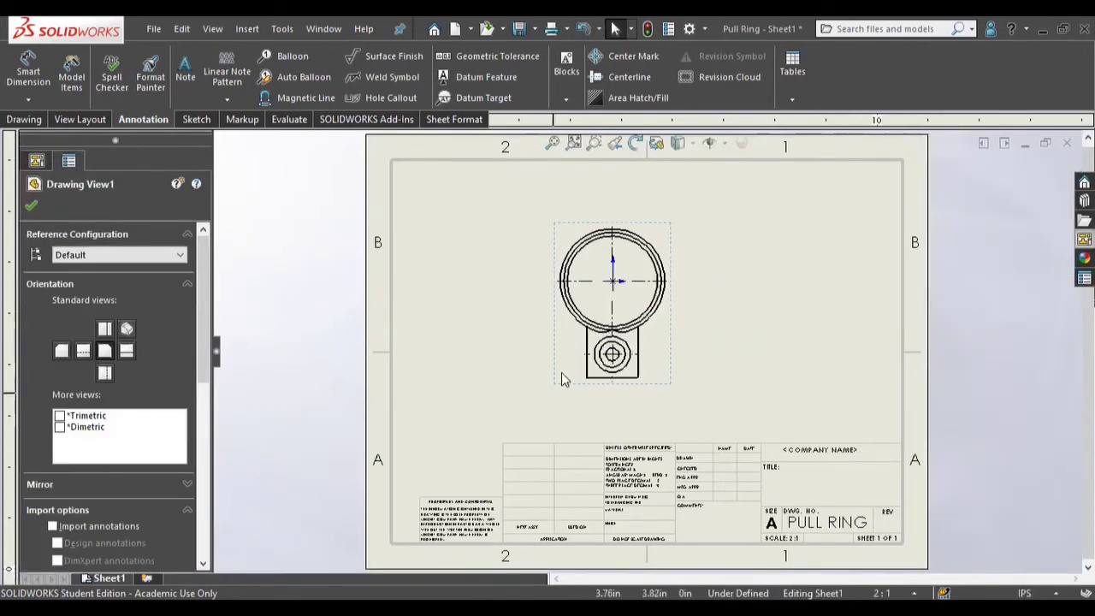
mouse_move(563, 387)
left_mouse_down()
mouse_move(524, 412)
mouse_move(534, 422)
left_mouse_up()
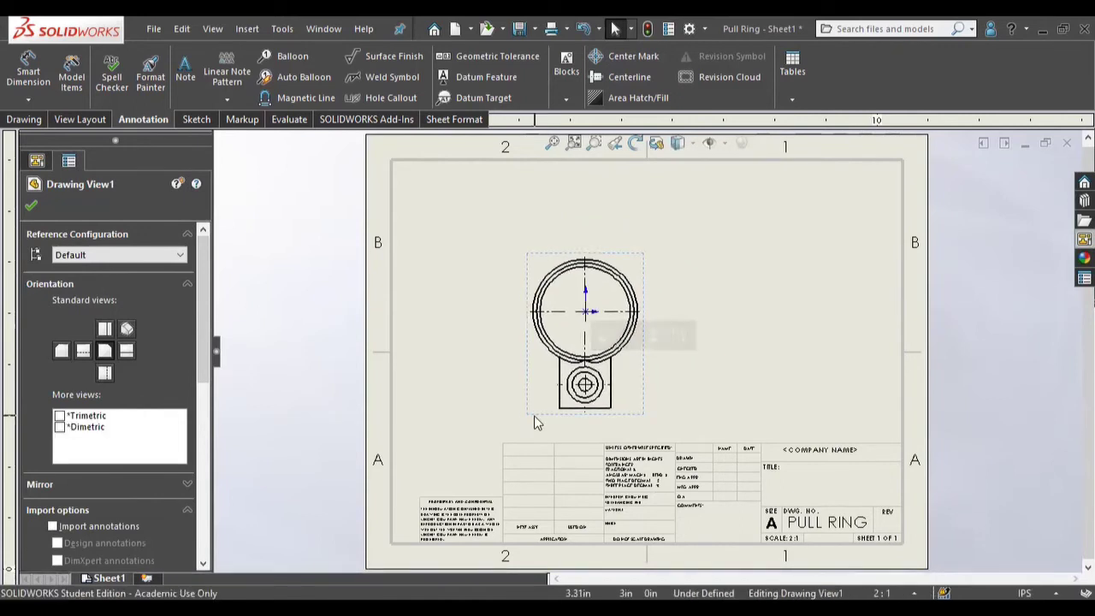
- Add a projected side view to the right of the front view
left_click(24, 119)
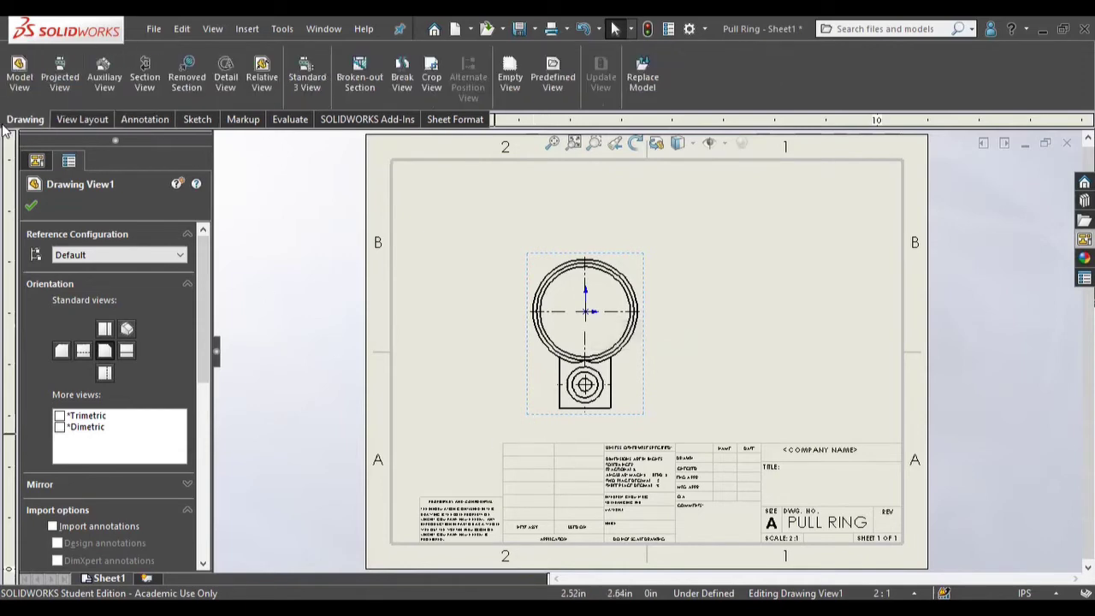
left_click(66, 61)
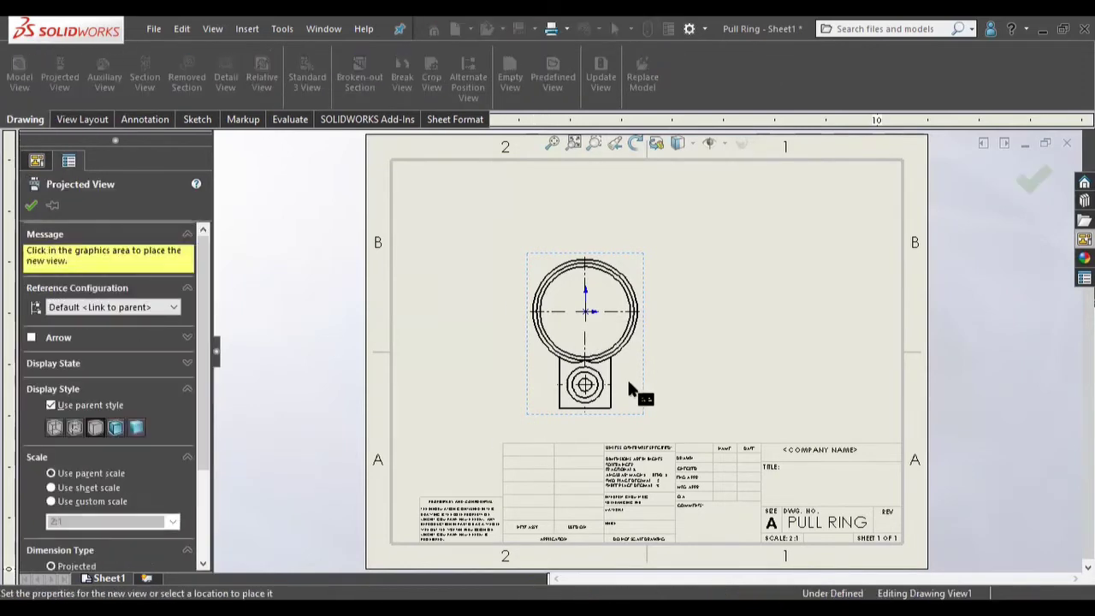
left_click(732, 390)
key("Escape")
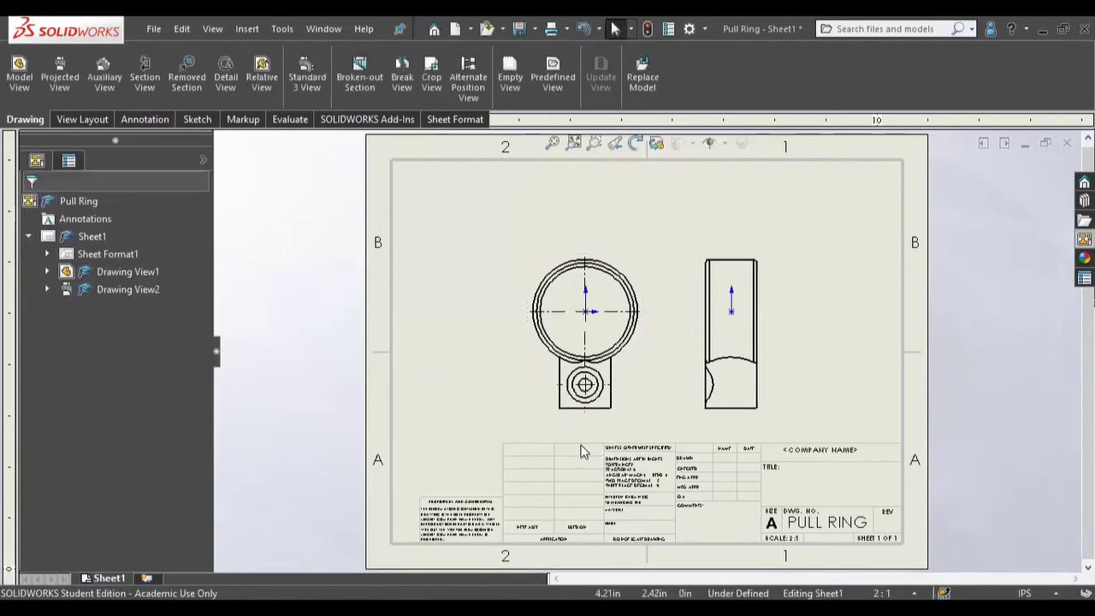
- Start an auxiliary view from a front-view edge, then cancel it
left_click(102, 67)
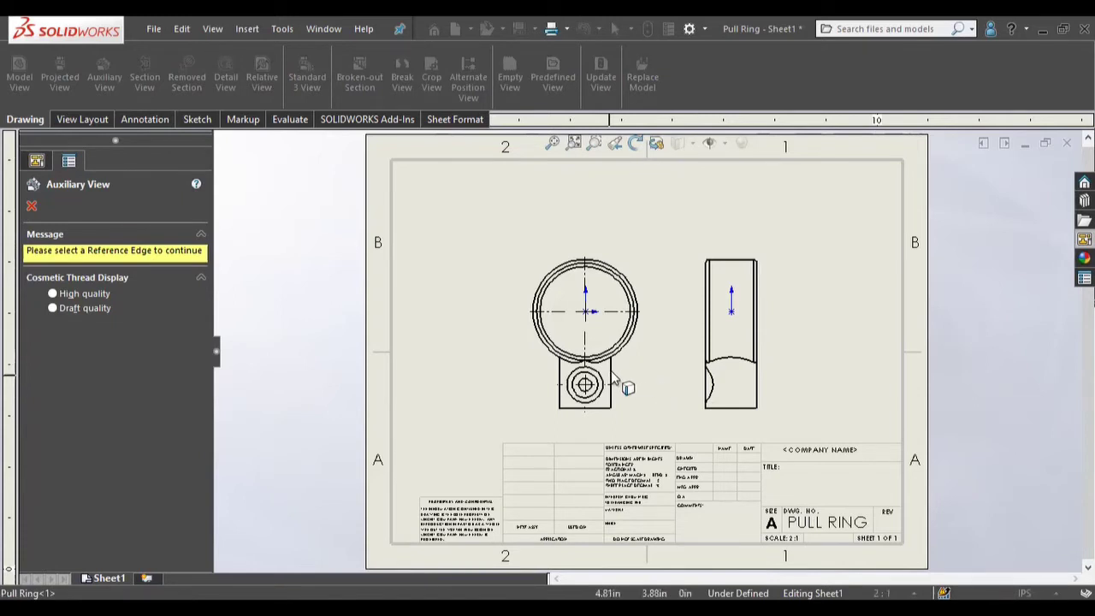
left_click(611, 379)
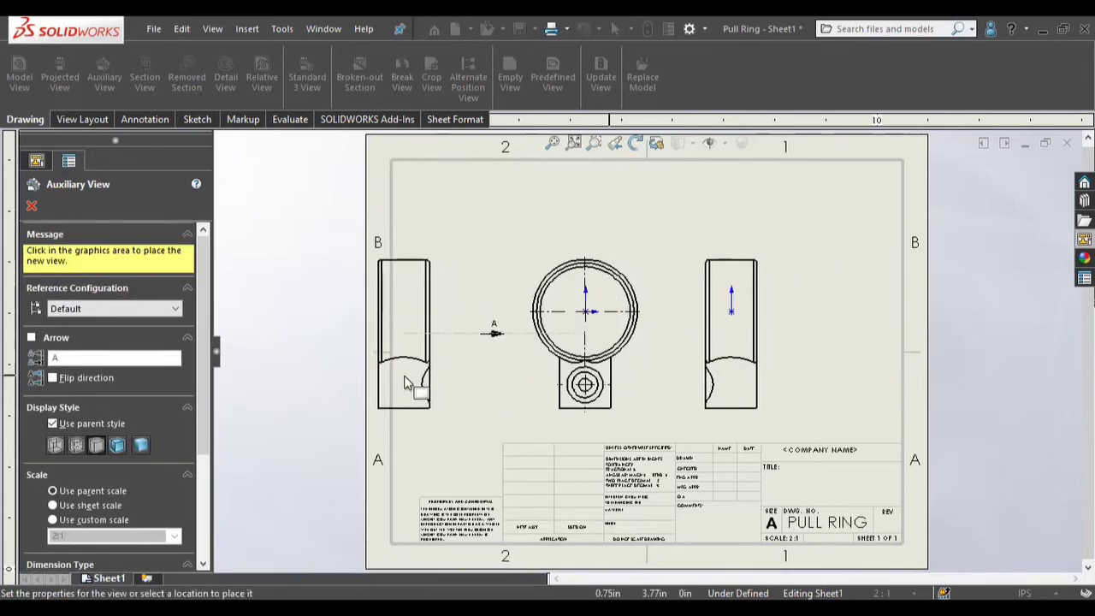
key("Escape")
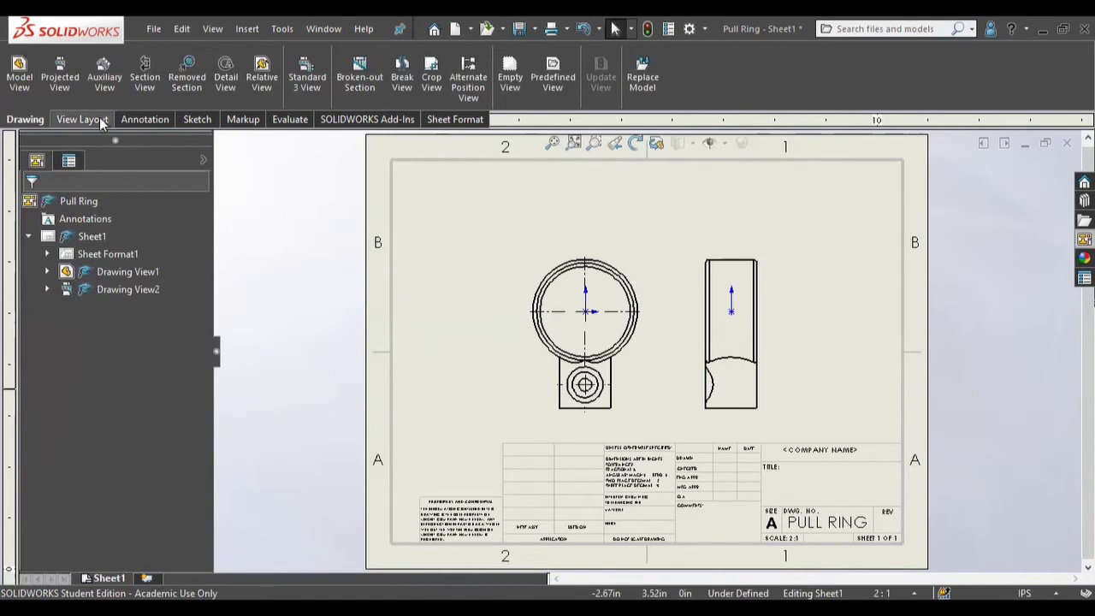
- Cut section A-A vertically through the ring's centre and place it left of the front view
left_click(146, 75)
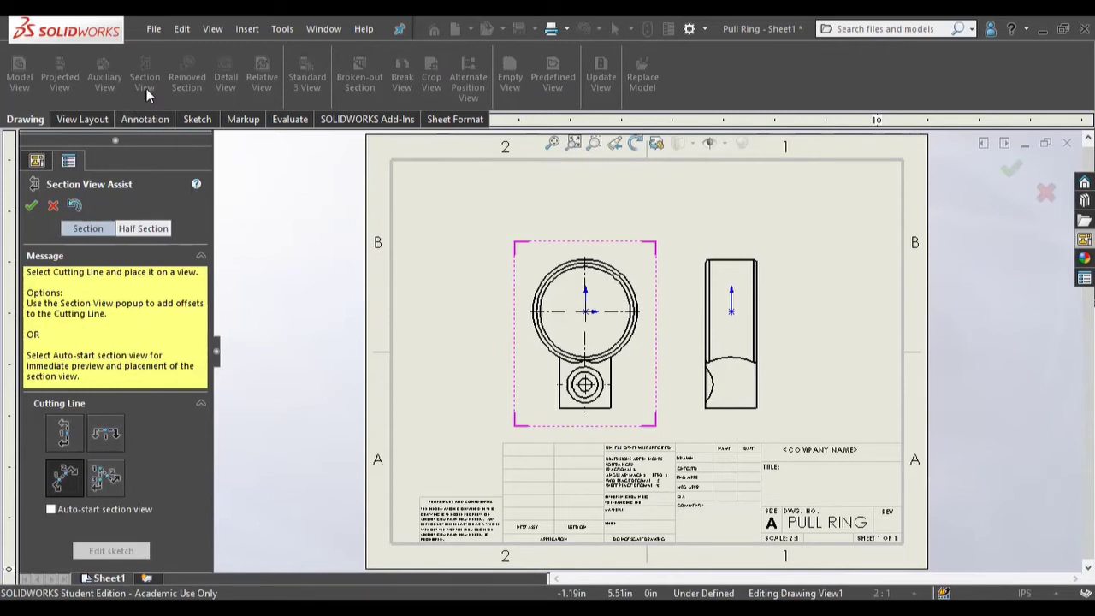
left_click(585, 311)
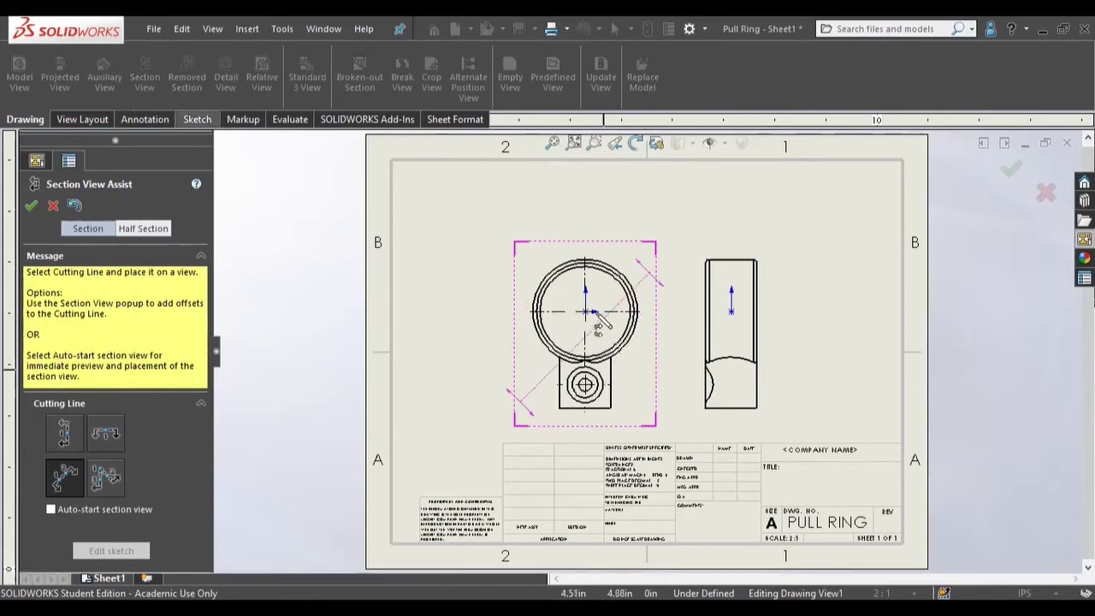
left_click(62, 438)
left_click(585, 311)
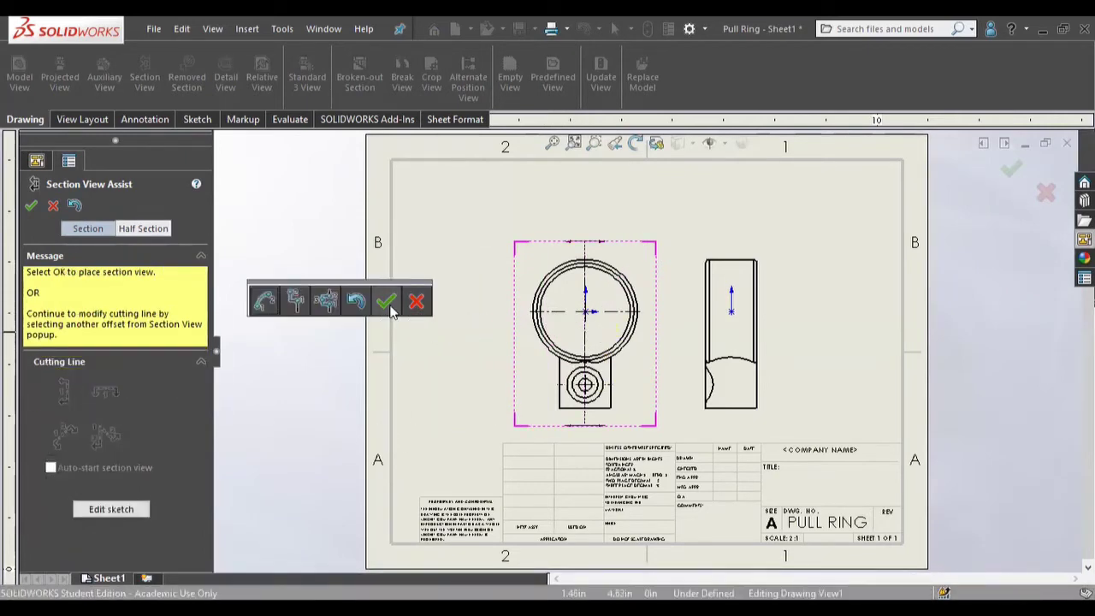
left_click(387, 304)
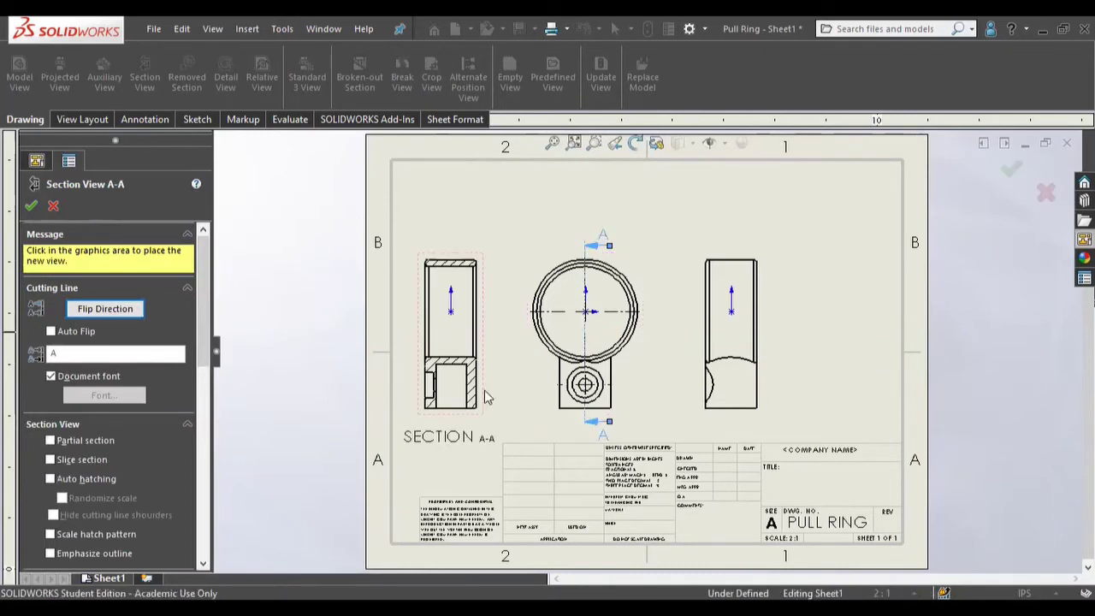
left_click(479, 402)
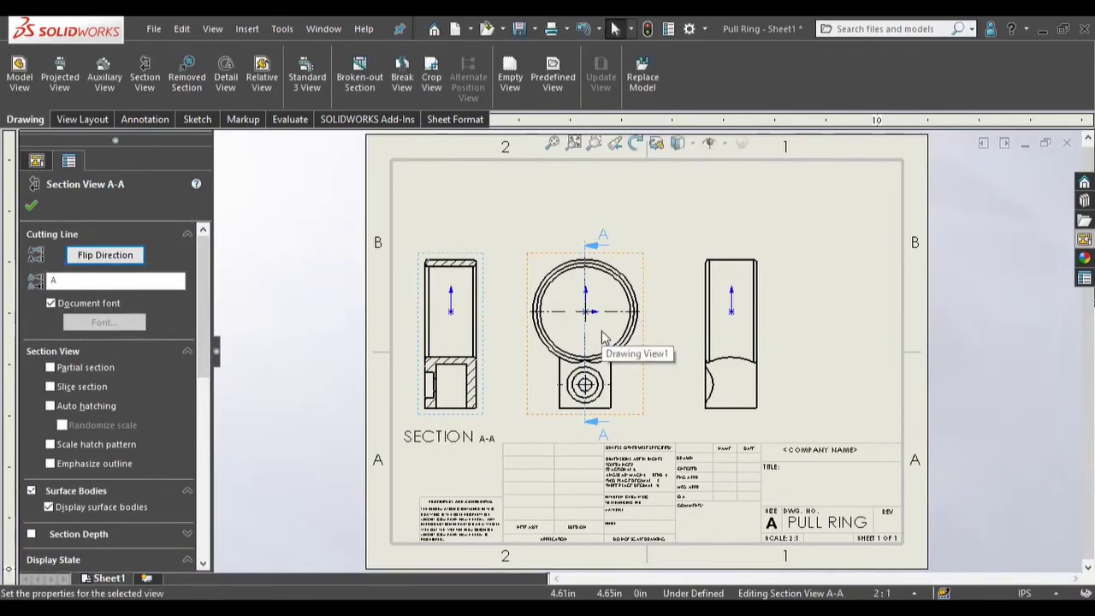
- Inspect the Section A-A hatch, then bring the whole drawing sheet into view
scroll(502, 364, "down", 5)
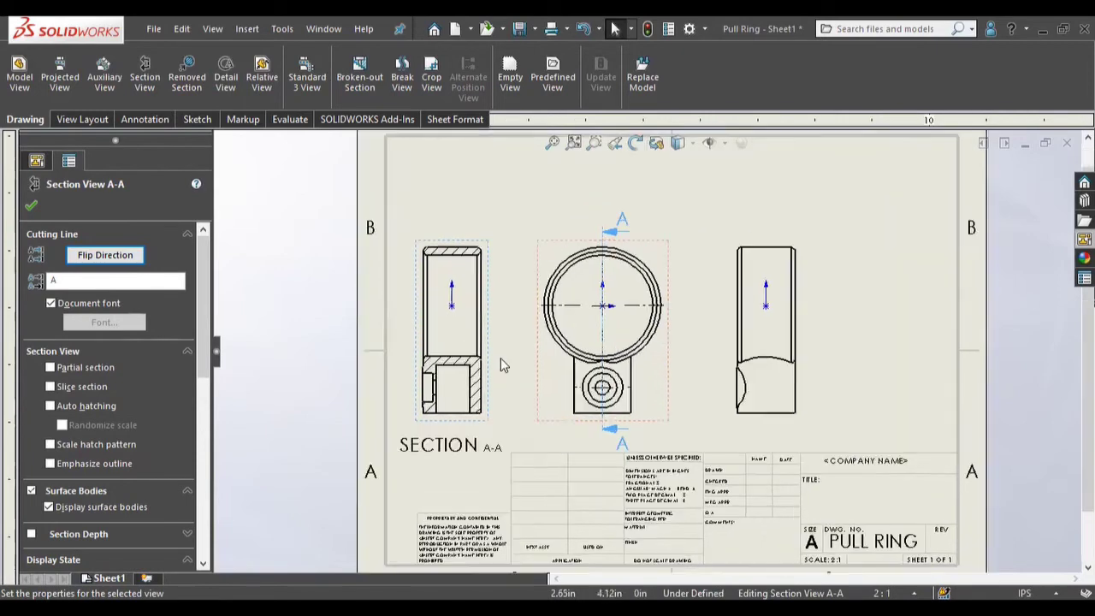
scroll(503, 366, "down", 4)
scroll(494, 377, "up", 3)
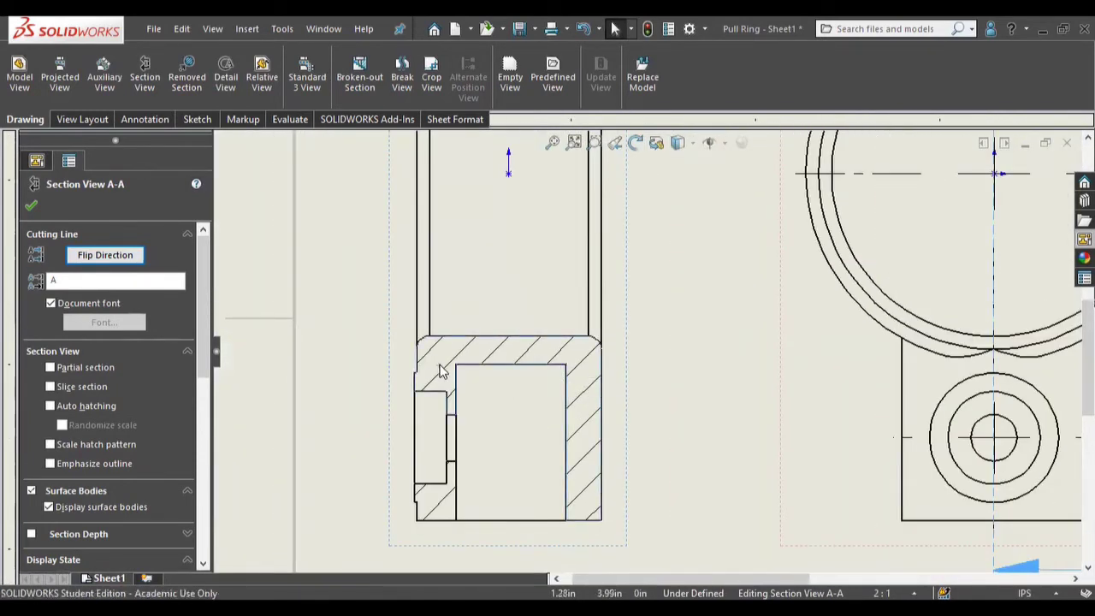
left_click(590, 395)
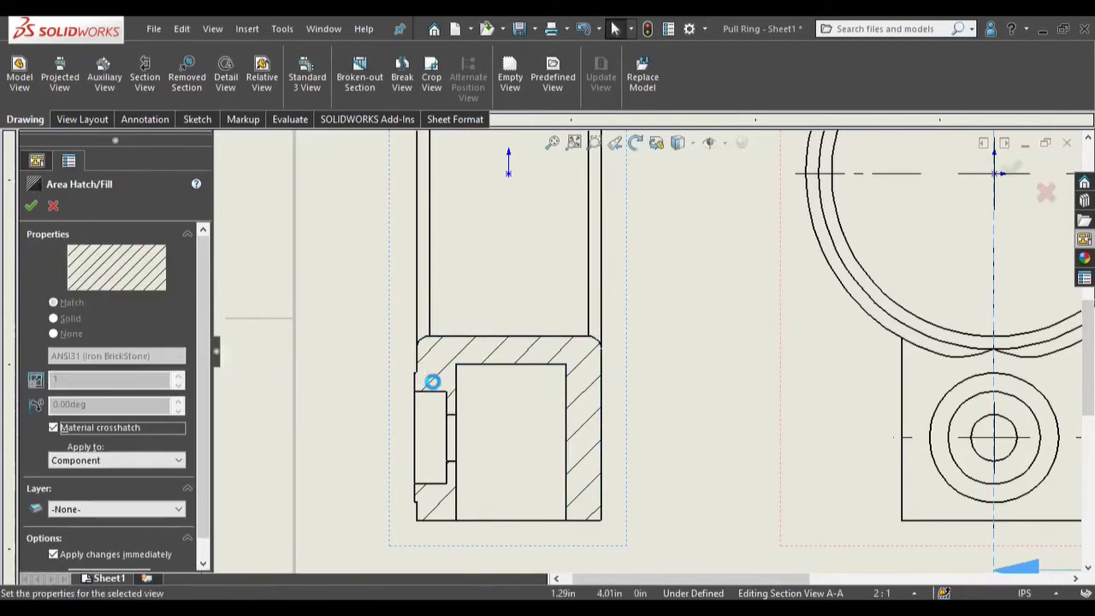
left_click(432, 379)
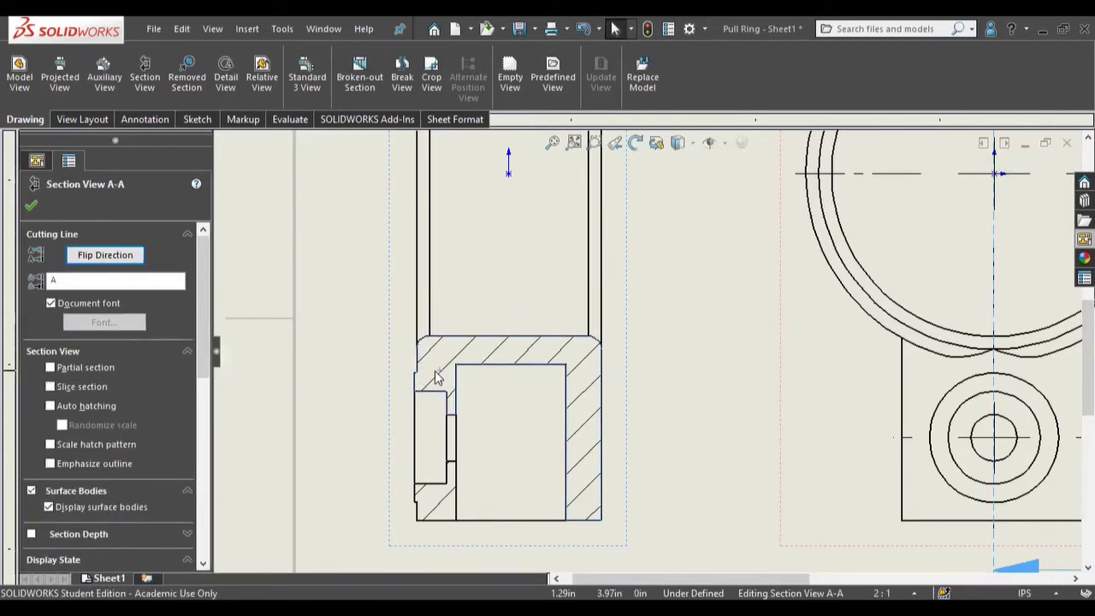
left_click(444, 368)
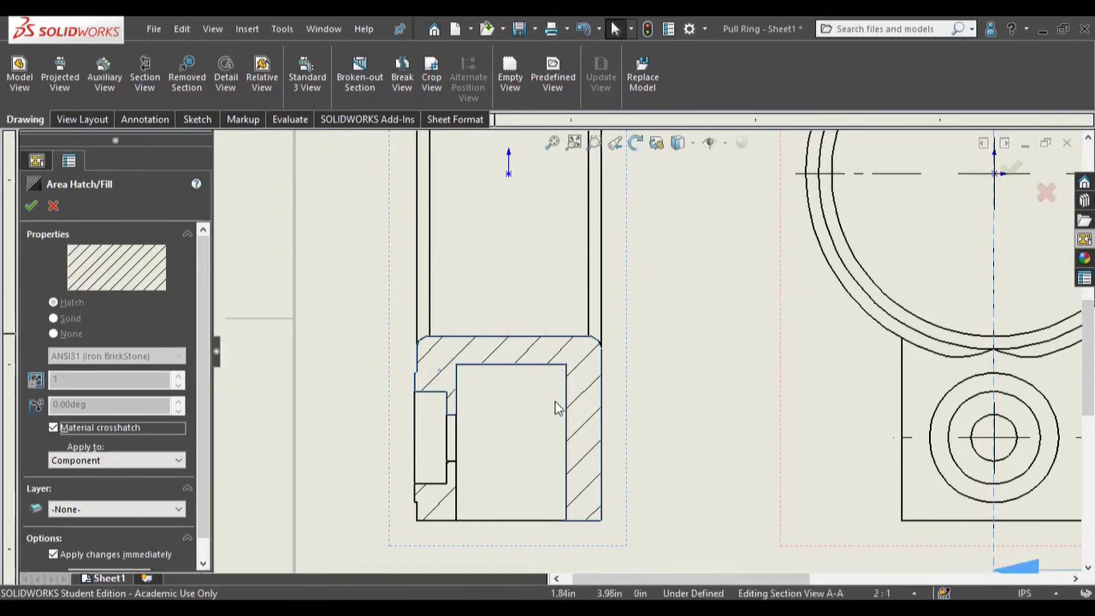
scroll(525, 350, "up", 5)
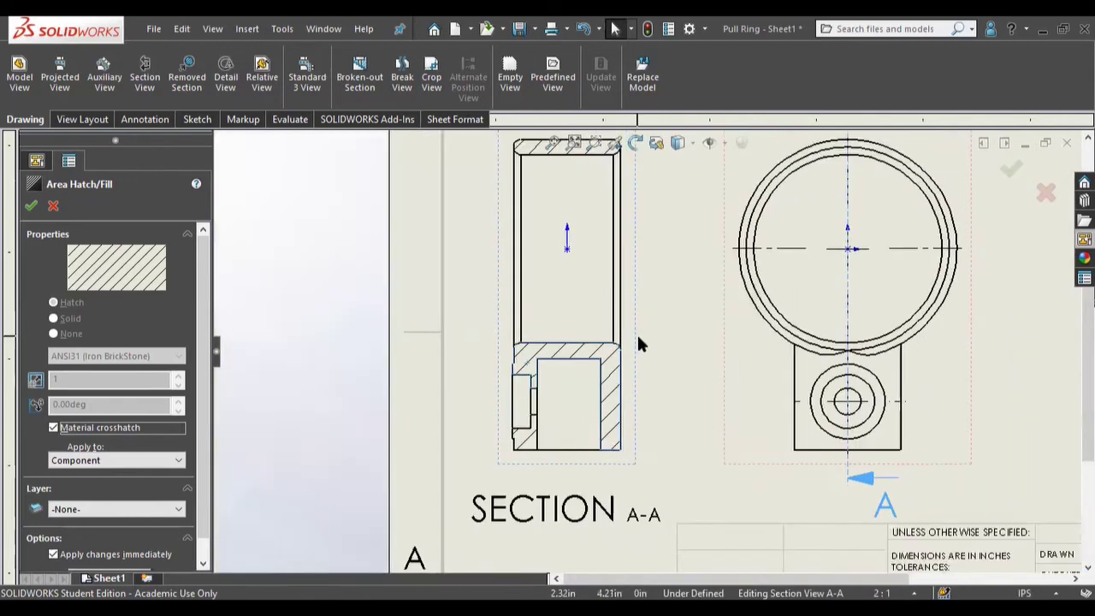
left_click(383, 327)
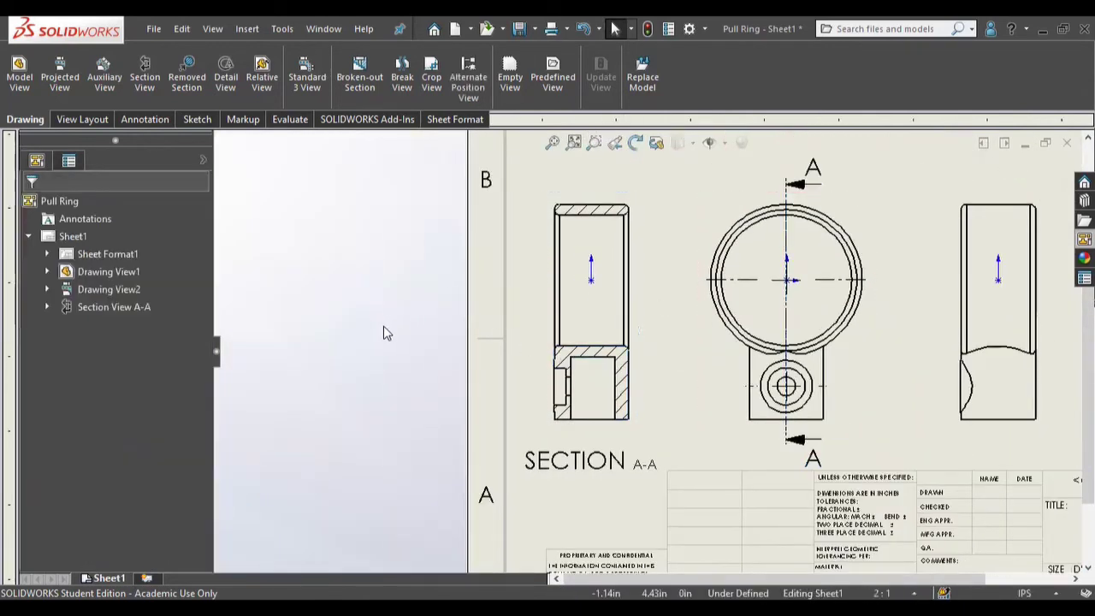
scroll(654, 335, "up", 5)
middle_click_drag(909, 341, 789, 299)
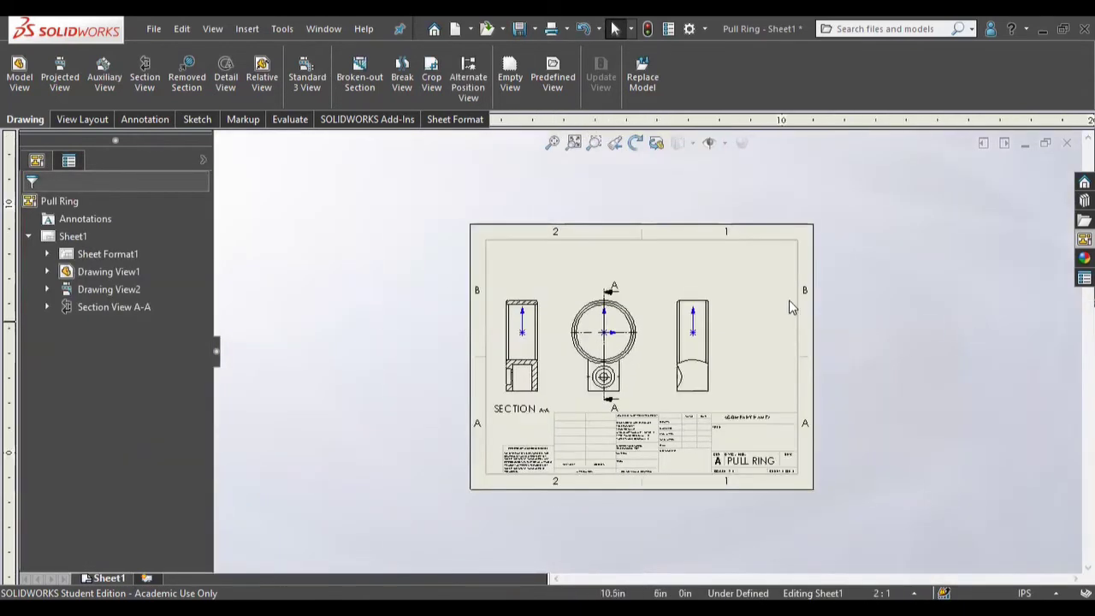
scroll(761, 303, "down", 2)
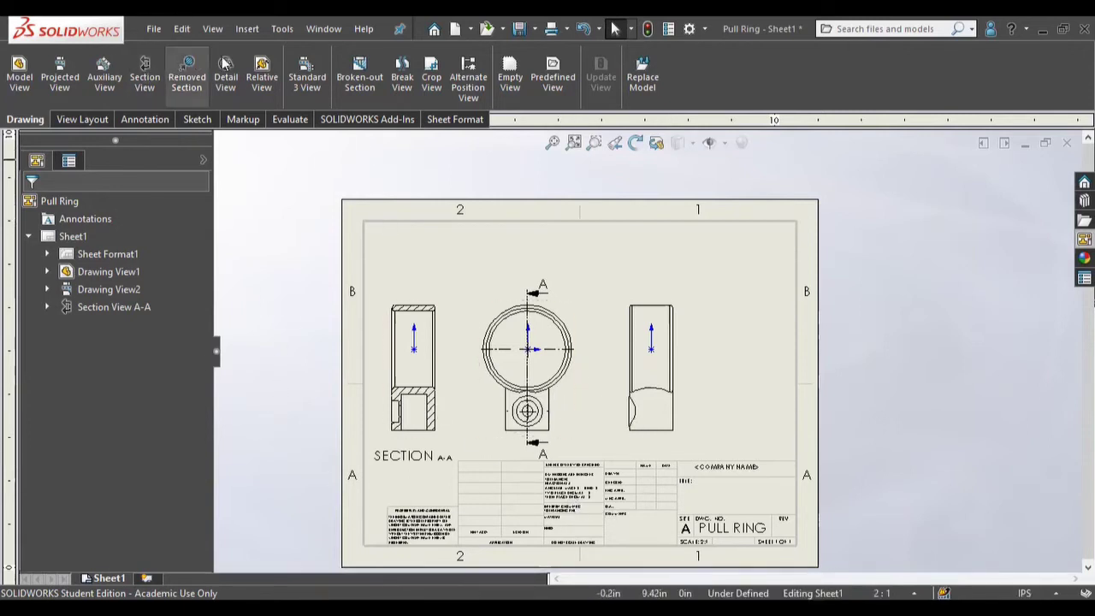
- Create a relative view using the boss face as Front and the cylinder end face as Right
left_click(262, 77)
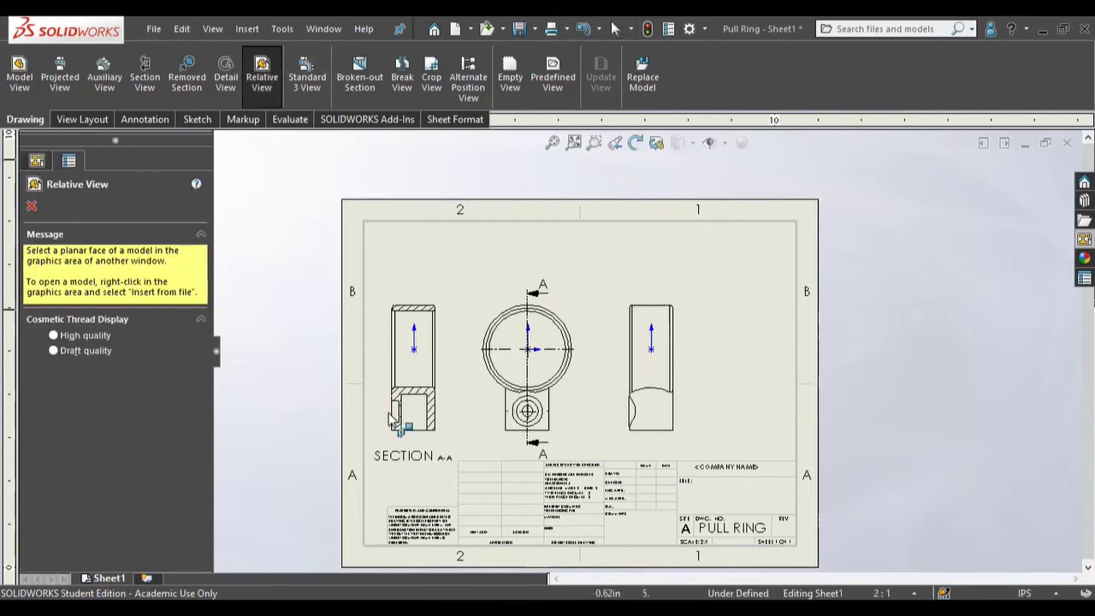
left_click(568, 393)
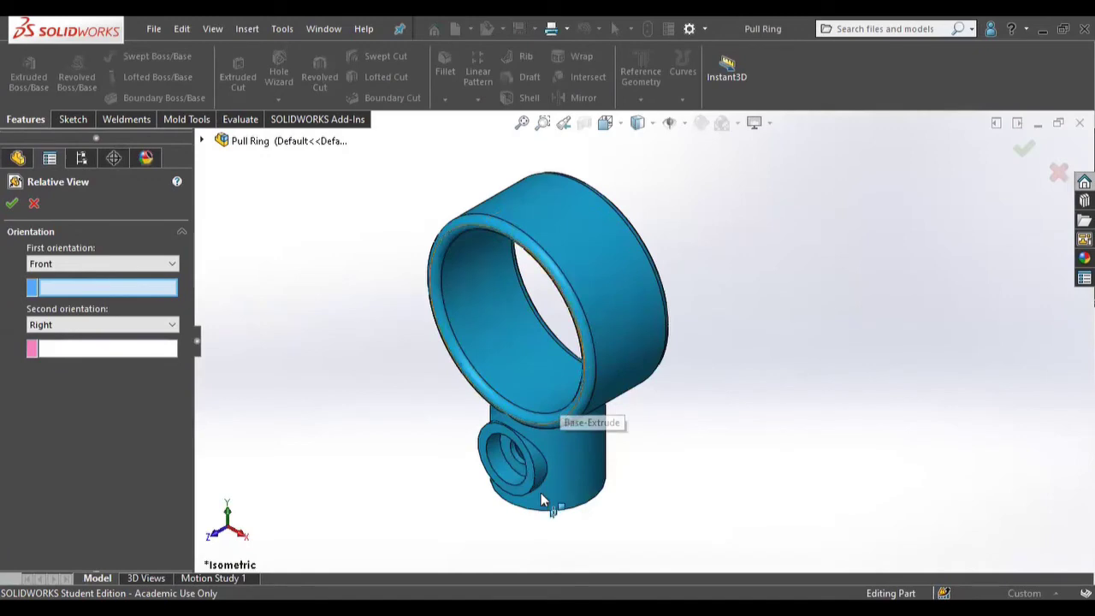
middle_click_drag(587, 533, 554, 438)
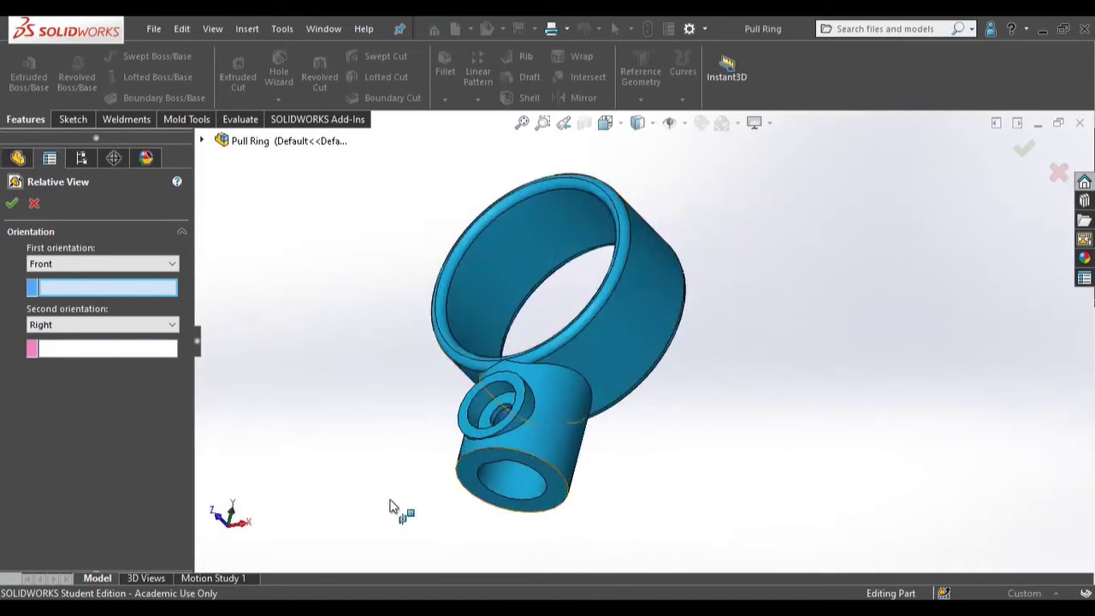
scroll(460, 411, "down", 4)
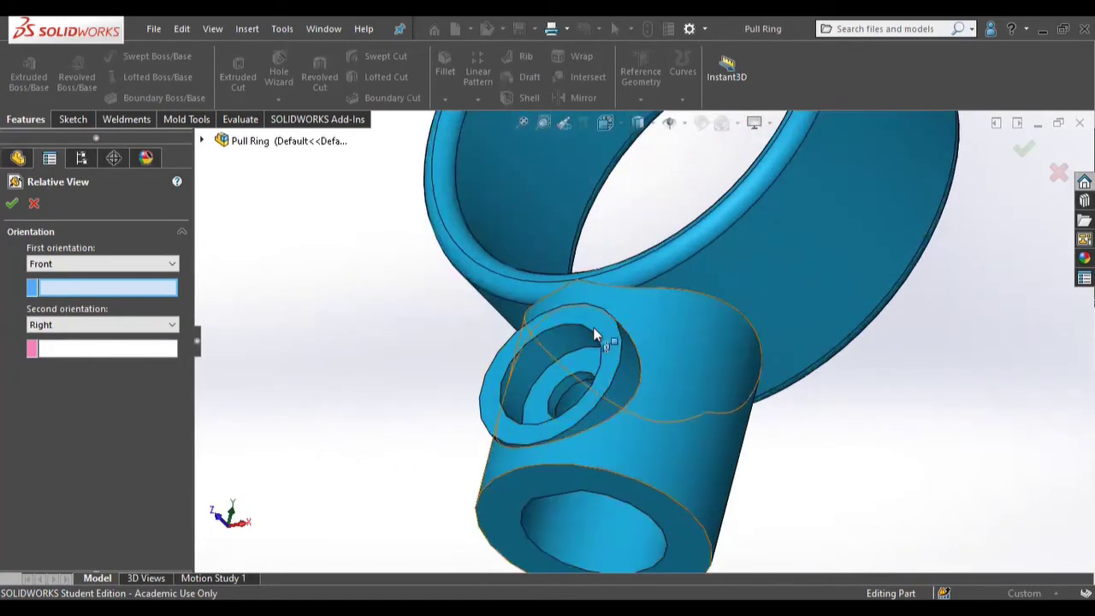
middle_click_drag(527, 348, 493, 285)
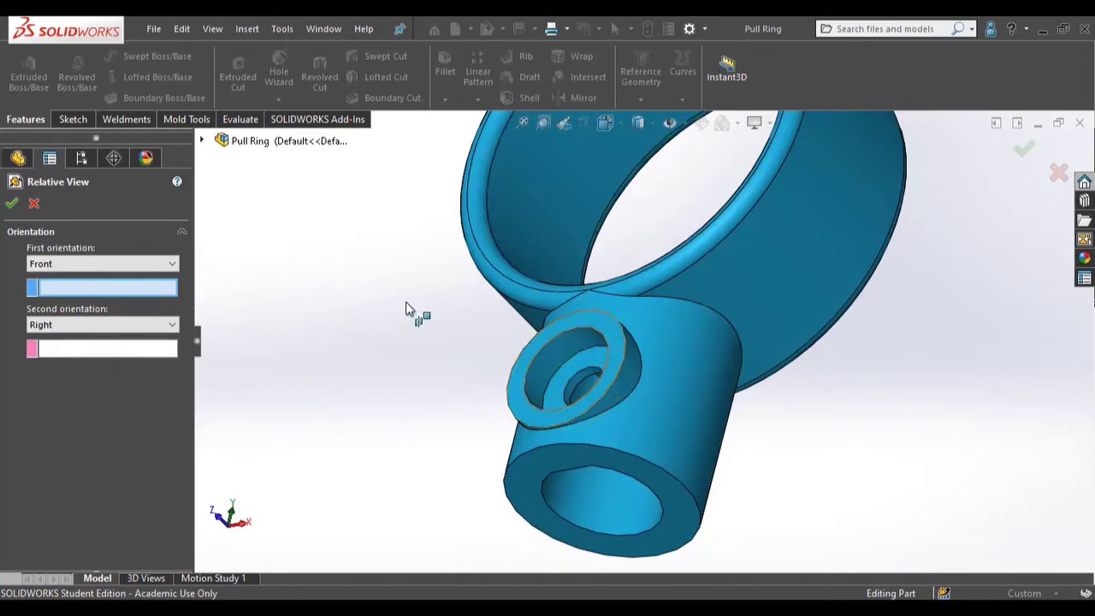
left_click(614, 328)
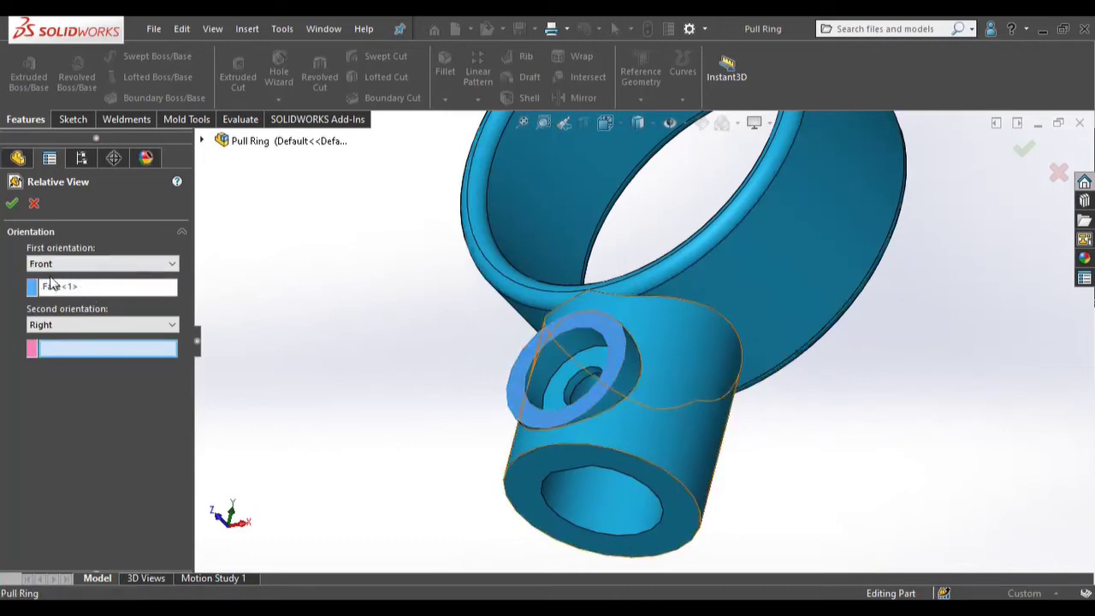
left_click(671, 492)
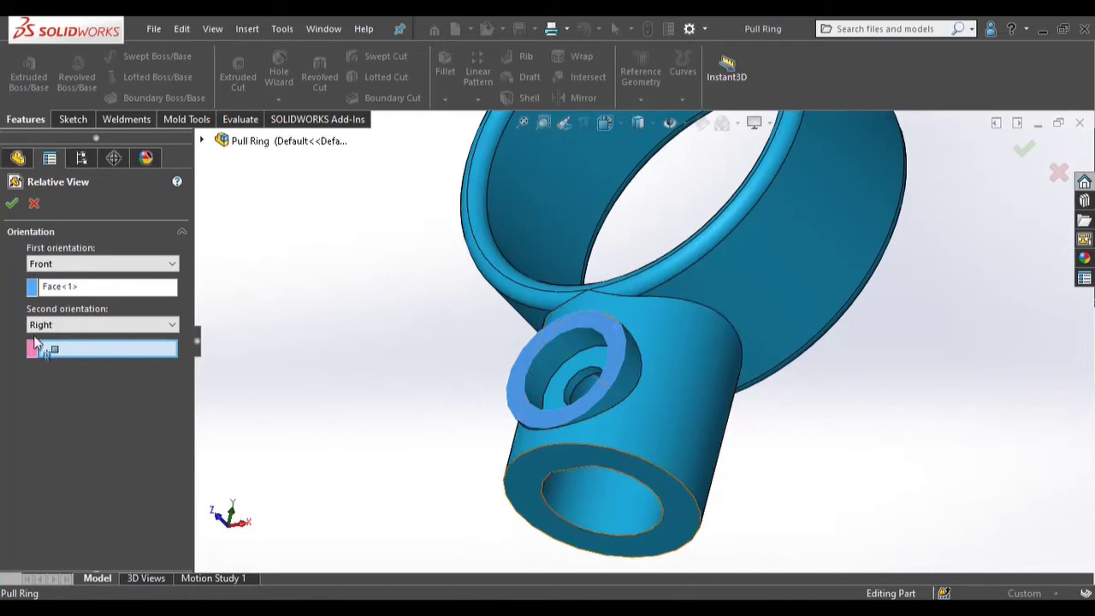
left_click(12, 203)
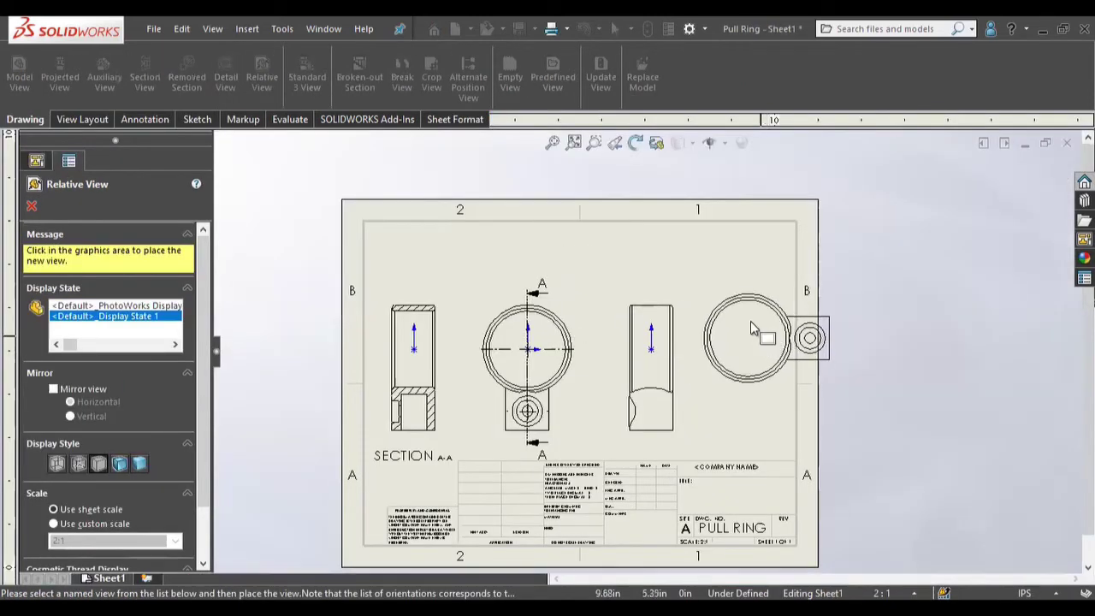
- Place the relative view and arrange it beside the right side view
left_click(725, 284)
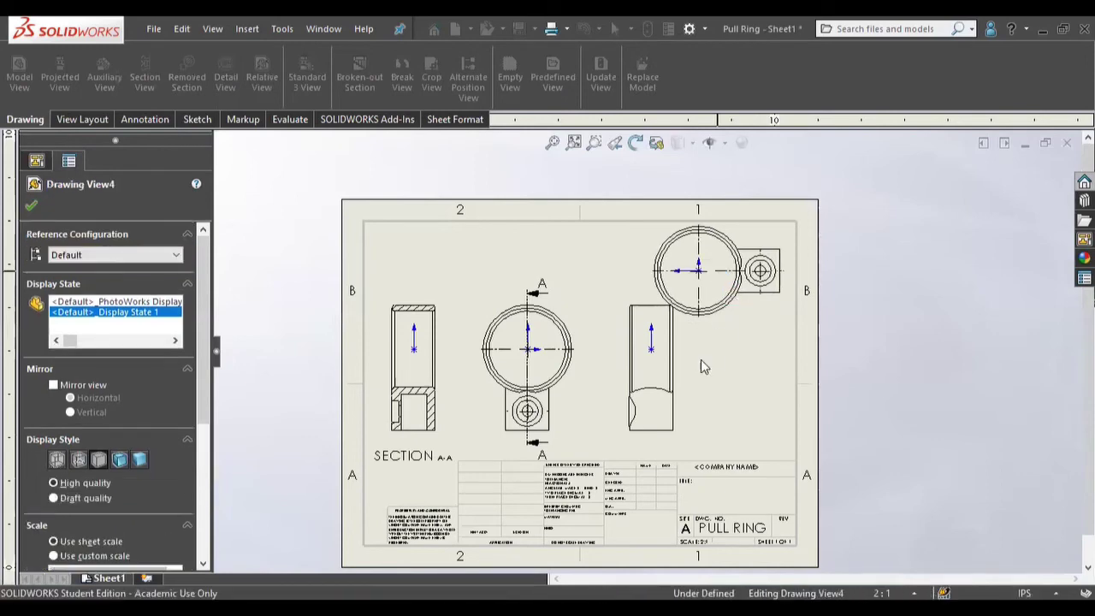
left_click_drag(647, 444, 609, 440)
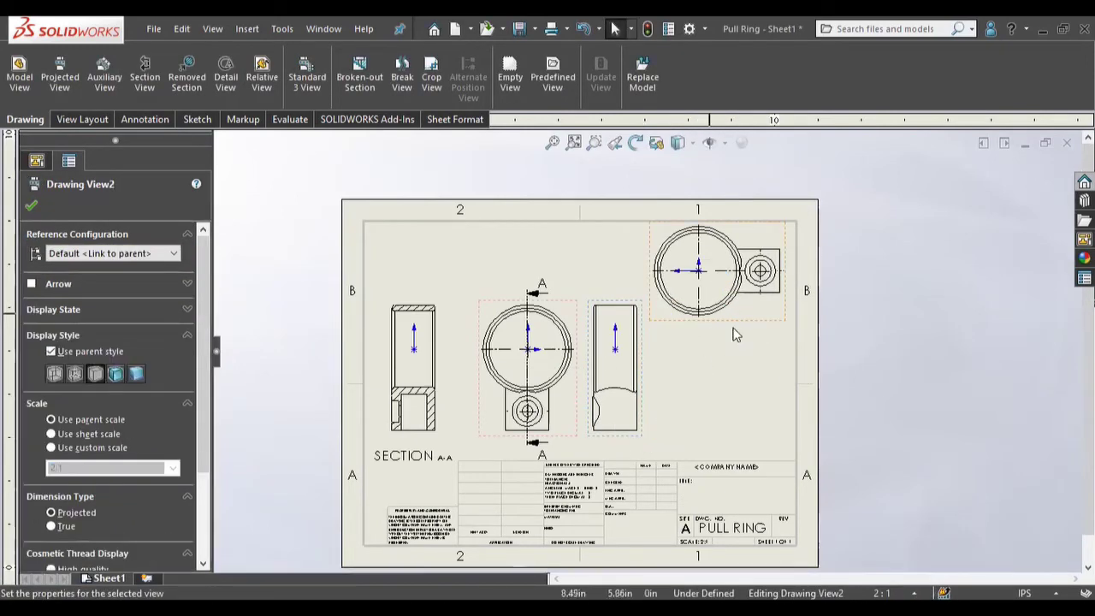
left_click_drag(726, 332, 728, 385)
left_click(727, 378)
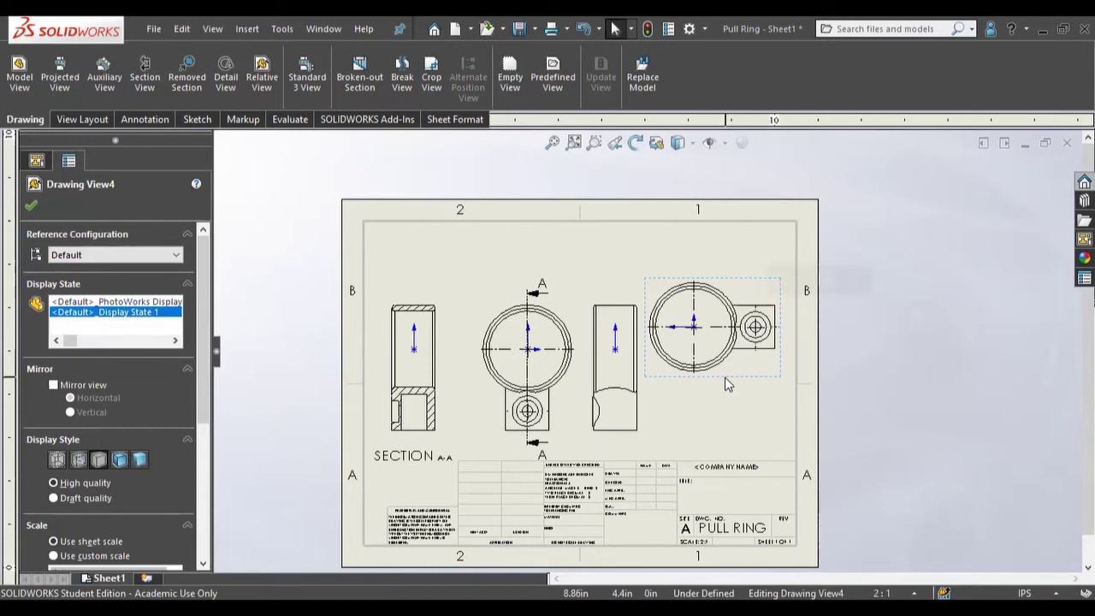
left_click(748, 363)
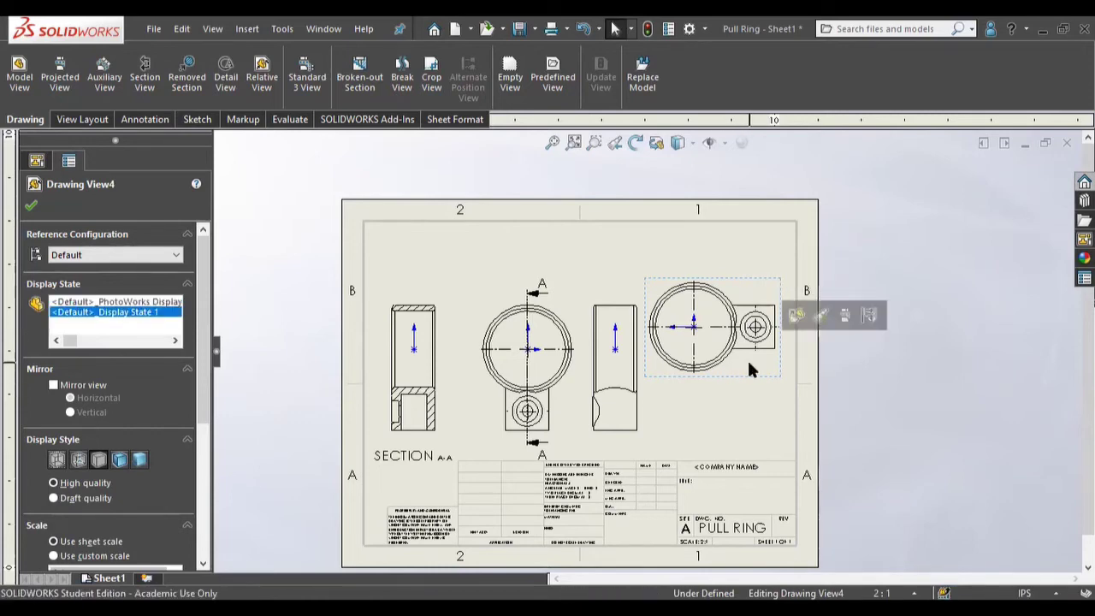
- Rotate the relative view by 90 degrees and bring up the Pull Ring part
right_click(749, 368)
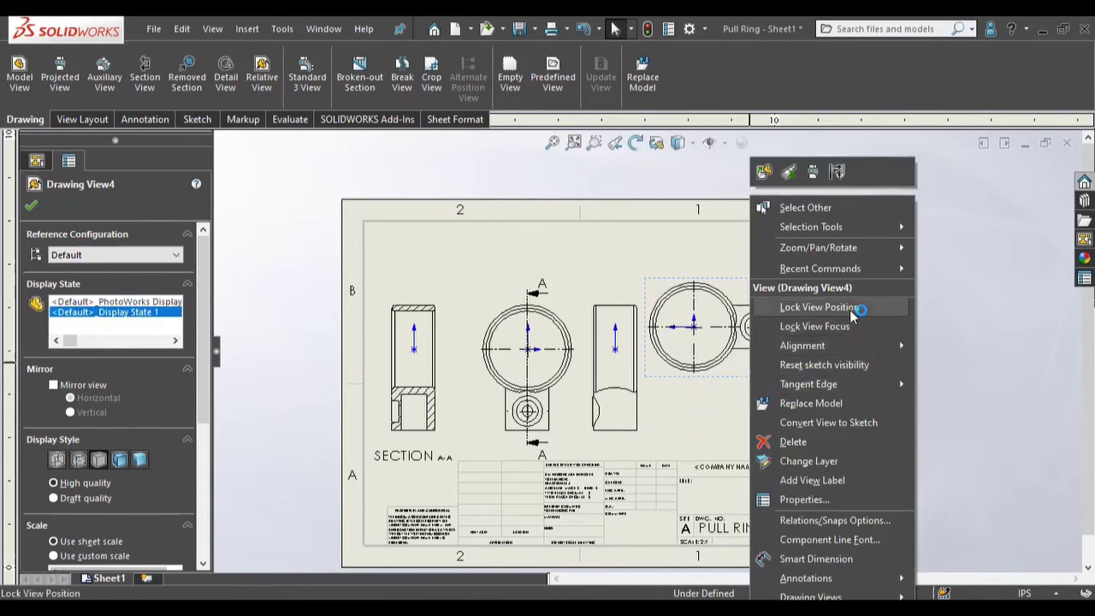
mouse_move(853, 253)
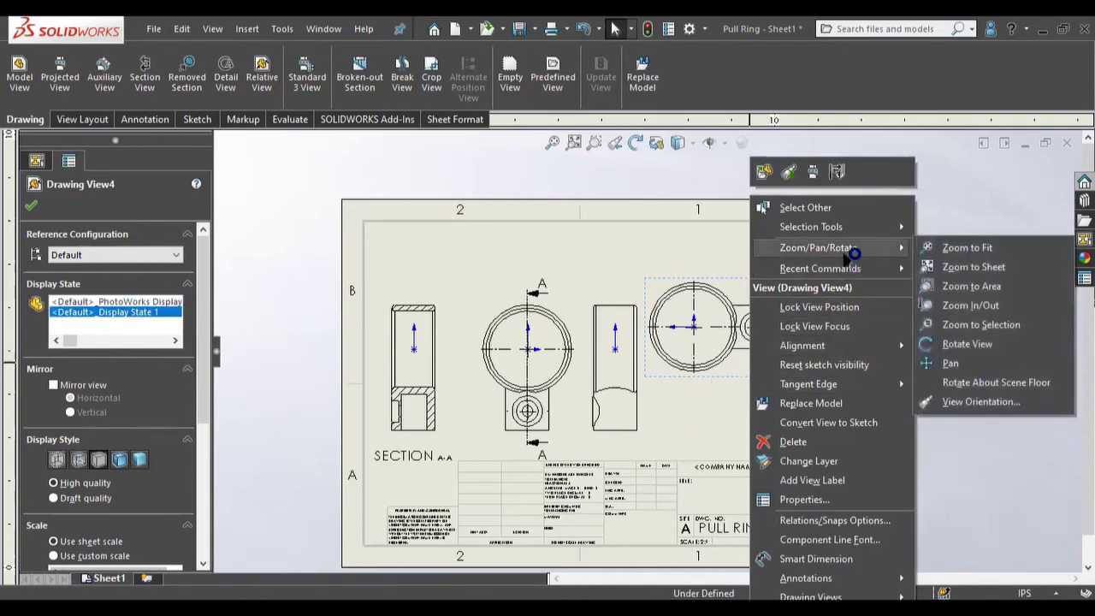
left_click(958, 335)
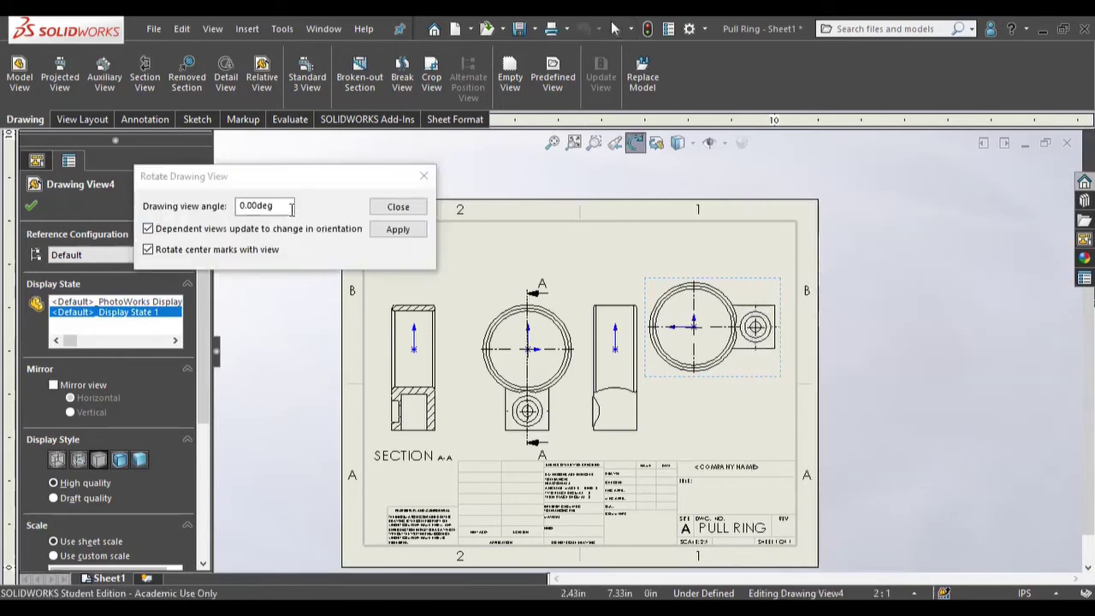
type("90")
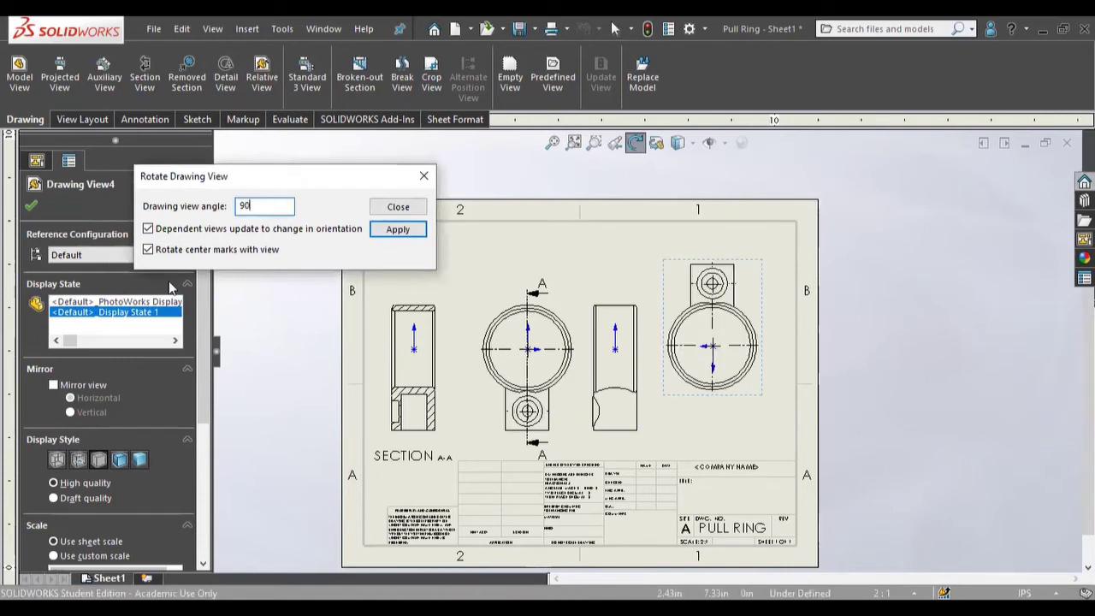
left_click(402, 229)
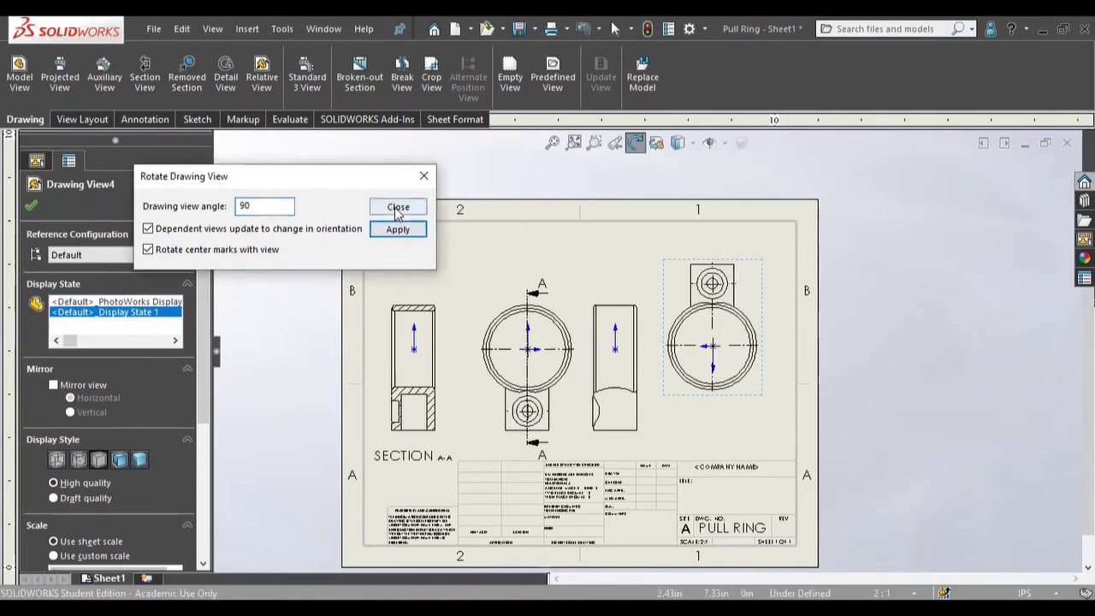
left_click(398, 208)
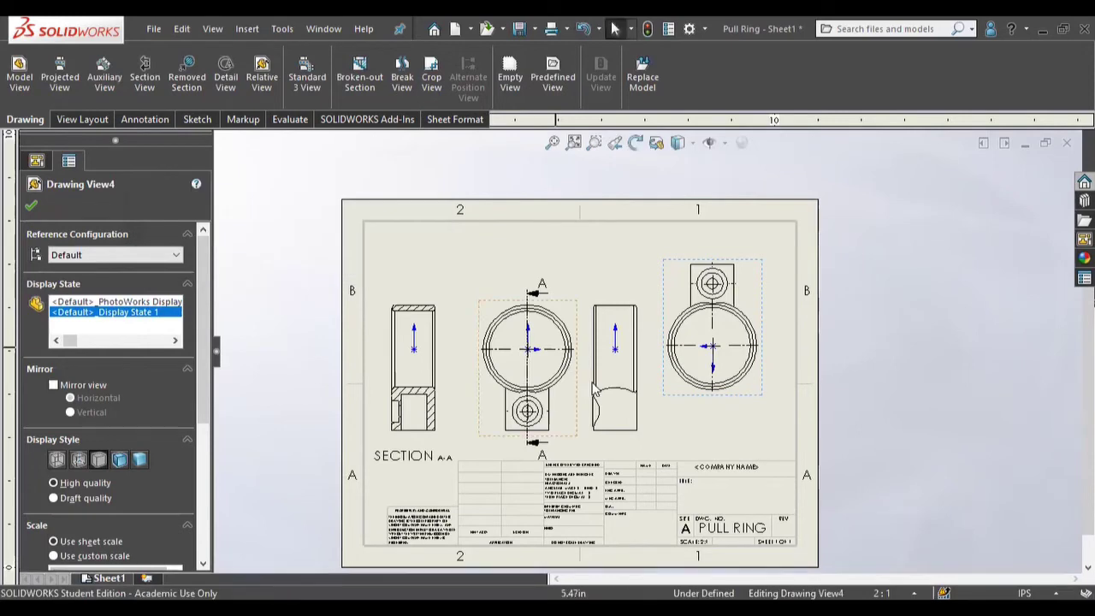
right_click(673, 388)
left_click(681, 180)
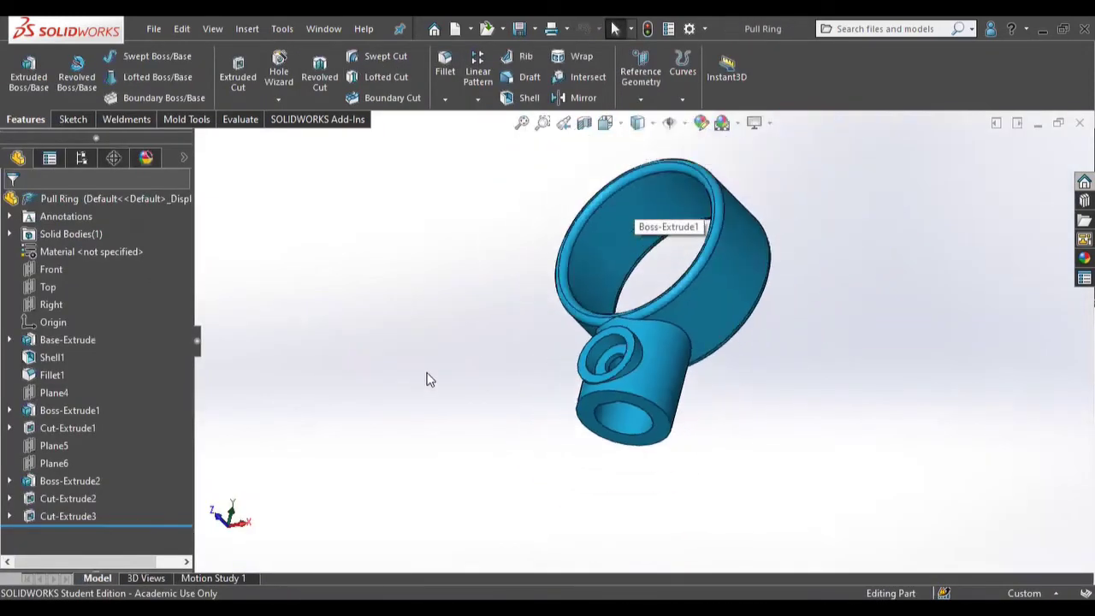
- Turn the Pull Ring view Normal To the boss's inner face
scroll(617, 392, "down", 6)
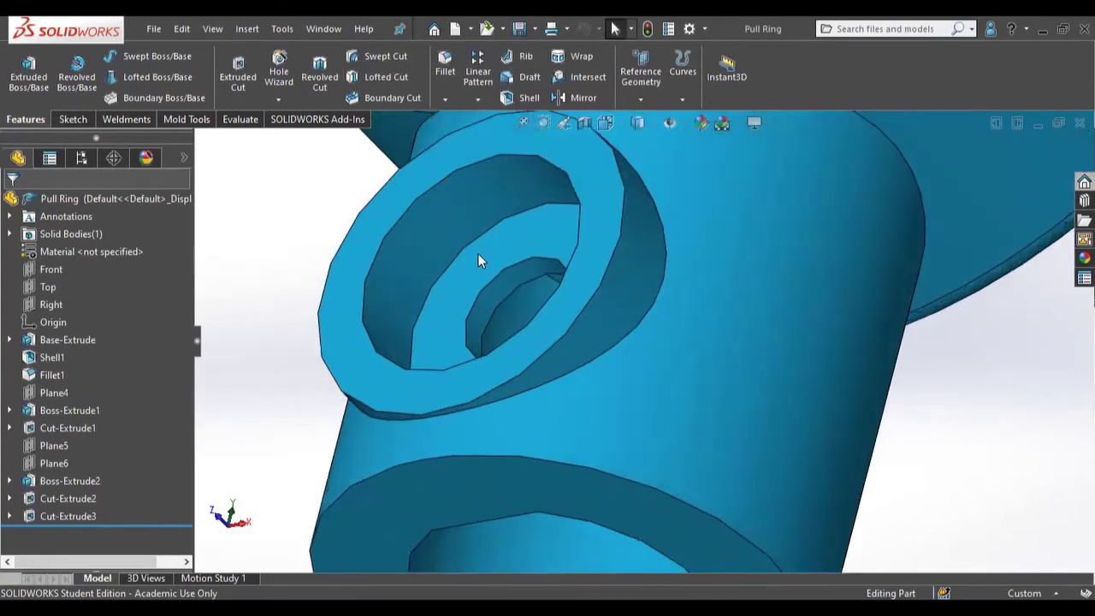
scroll(485, 317, "up", 5)
middle_click_drag(598, 307, 639, 277)
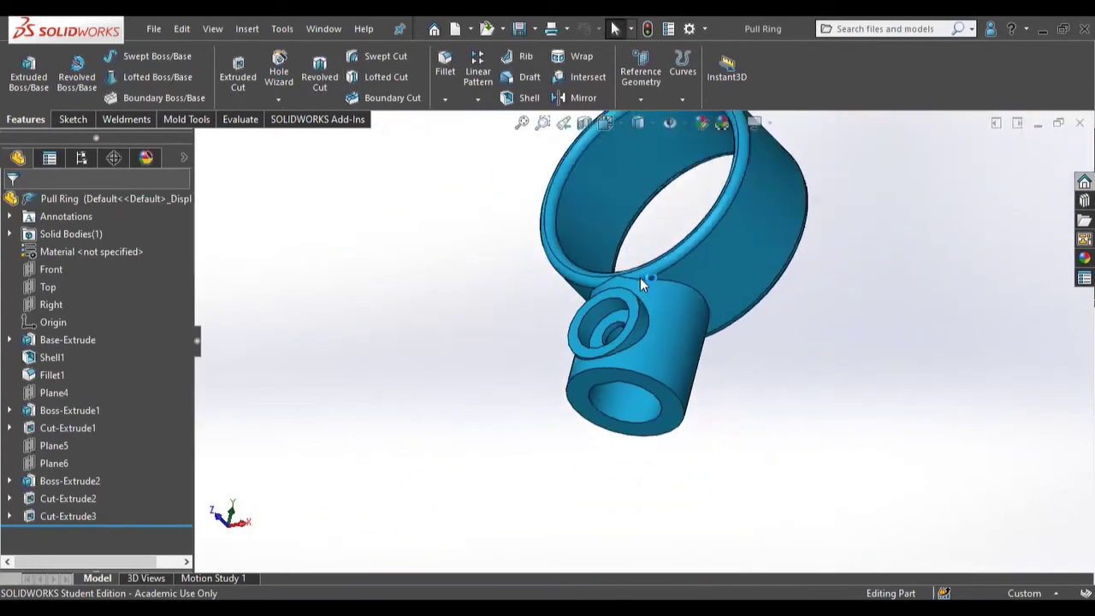
scroll(613, 340, "down", 2)
scroll(612, 341, "down", 4)
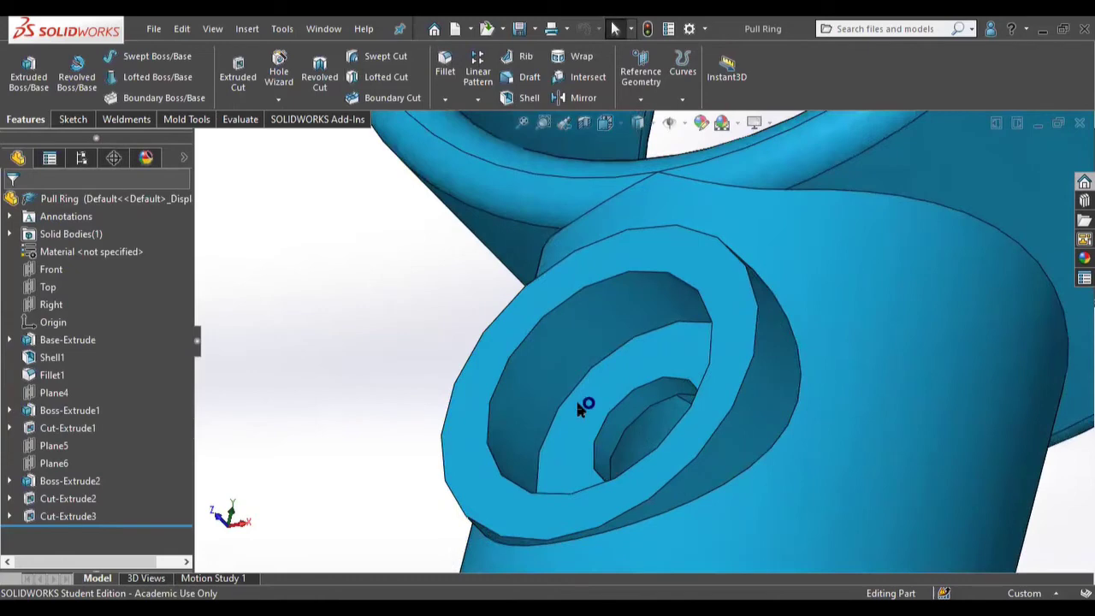
left_click(576, 398)
right_click(575, 399)
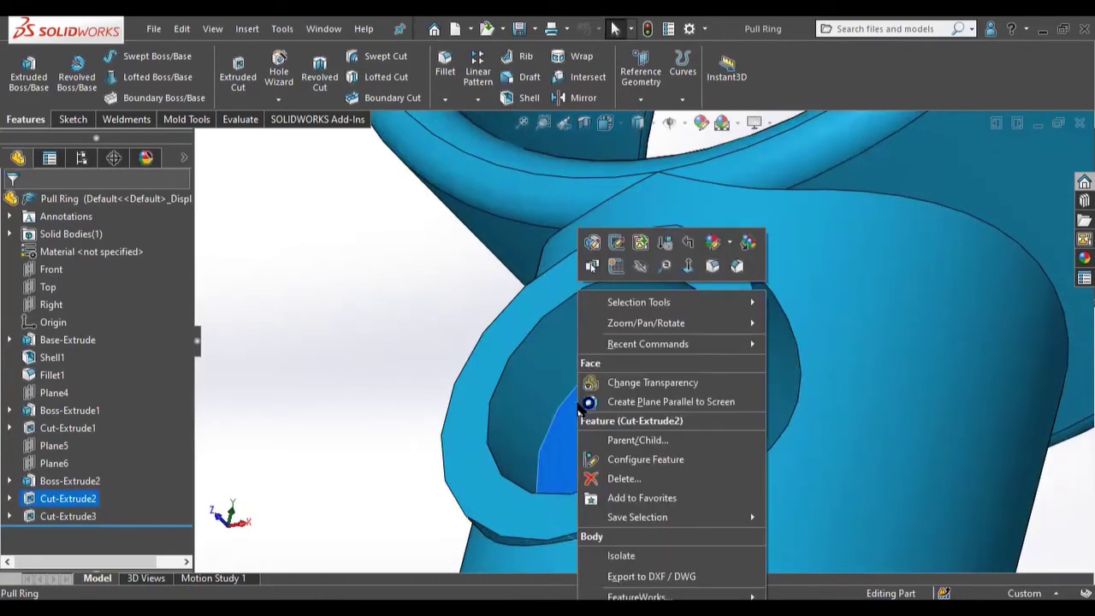
left_click(688, 265)
- Save this orientation as the named view 'normal a' and return to the drawing
scroll(659, 466, "down", 2)
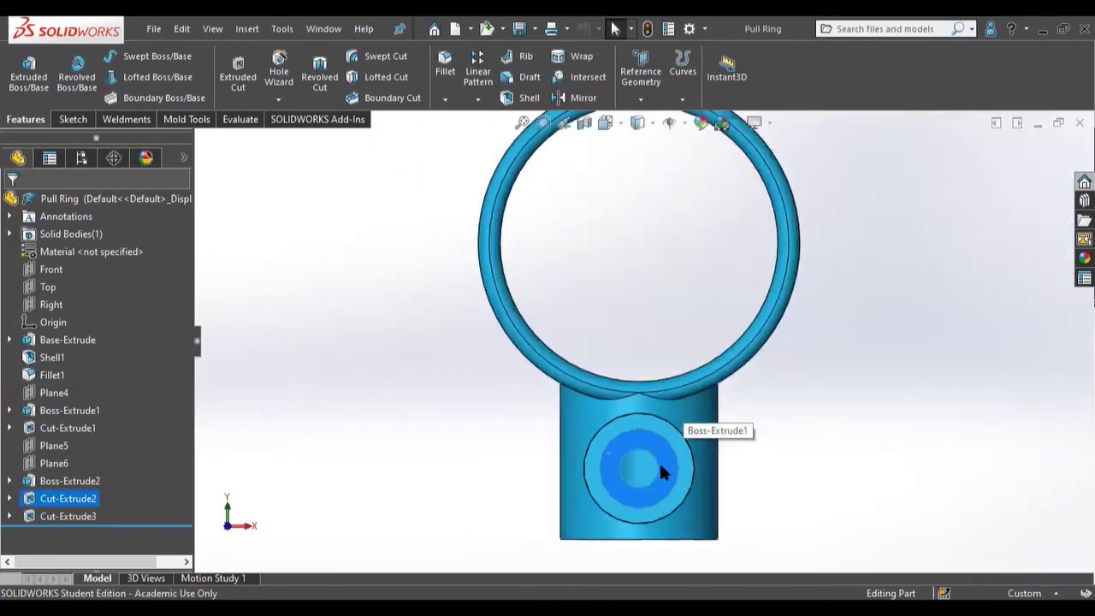
scroll(663, 472, "down", 4)
scroll(708, 333, "up", 3)
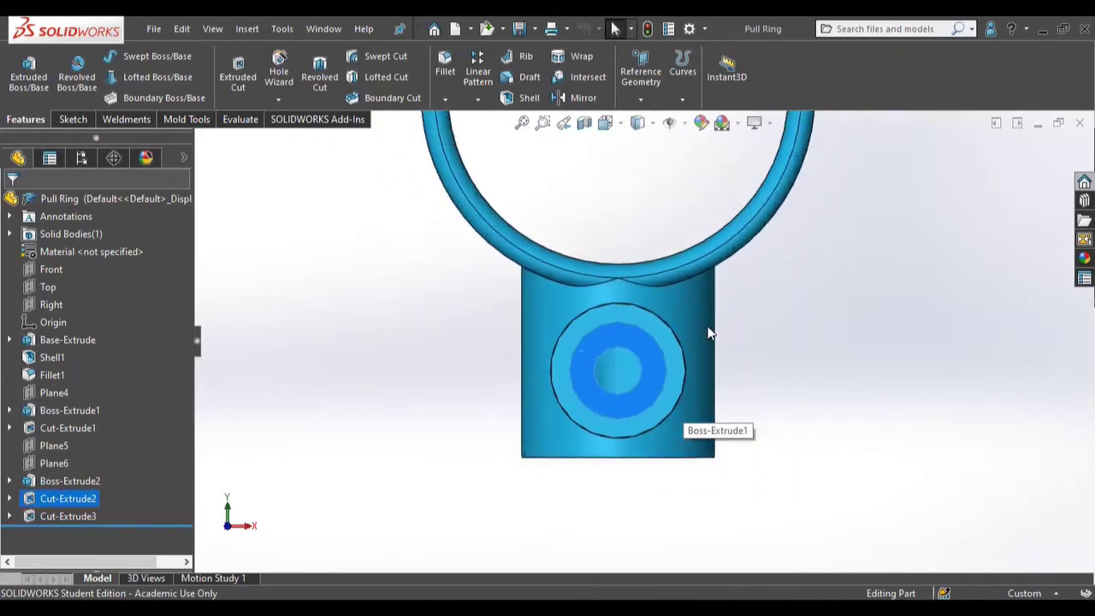
scroll(715, 205, "up", 3)
scroll(698, 165, "down", 3)
scroll(582, 144, "up", 3)
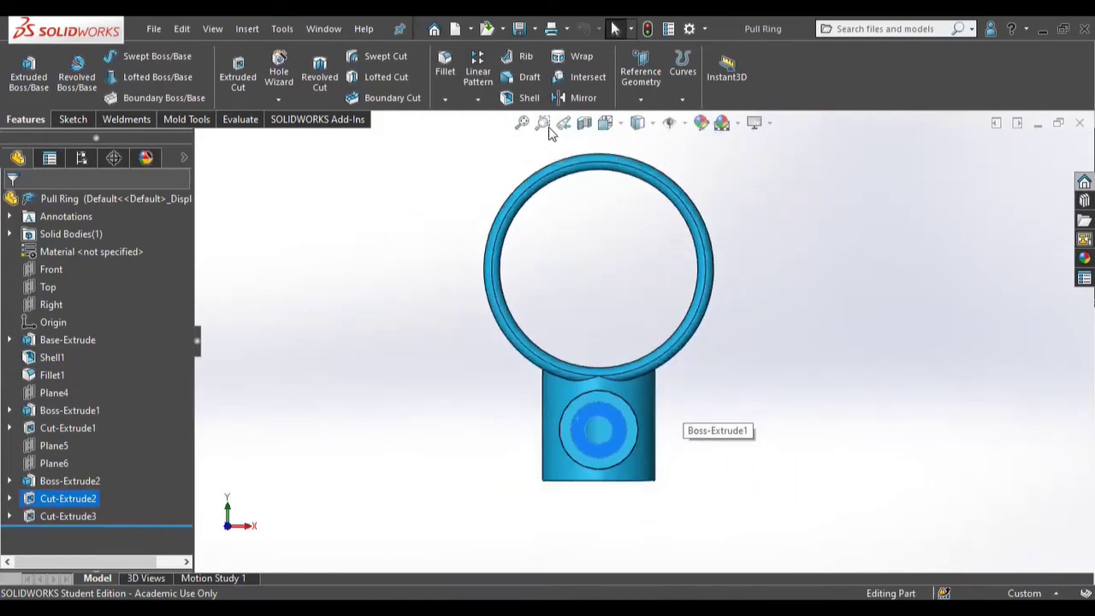
left_click(609, 124)
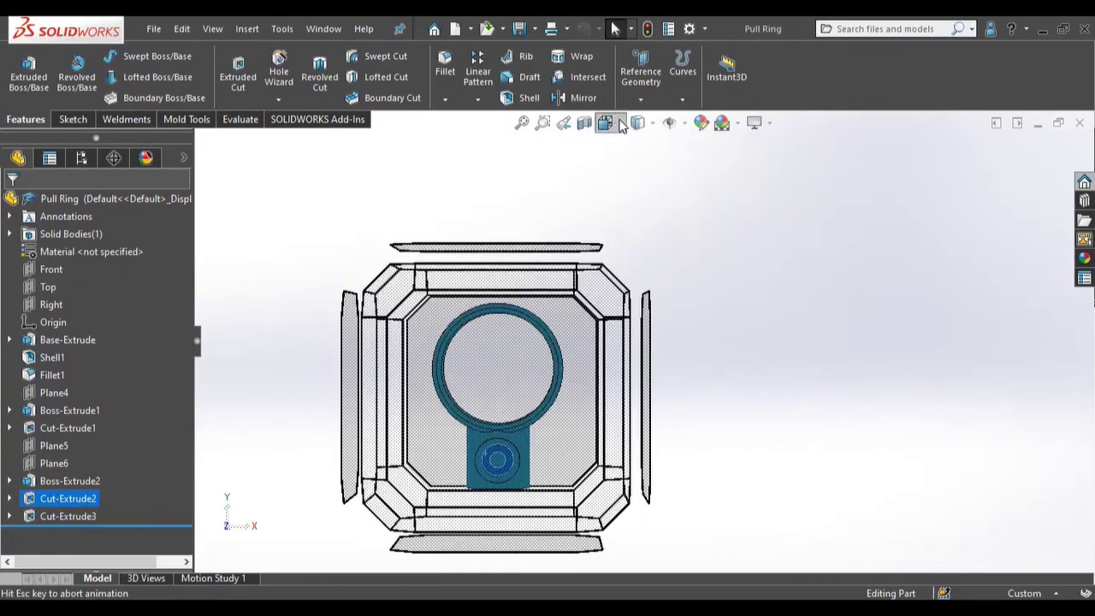
left_click(669, 154)
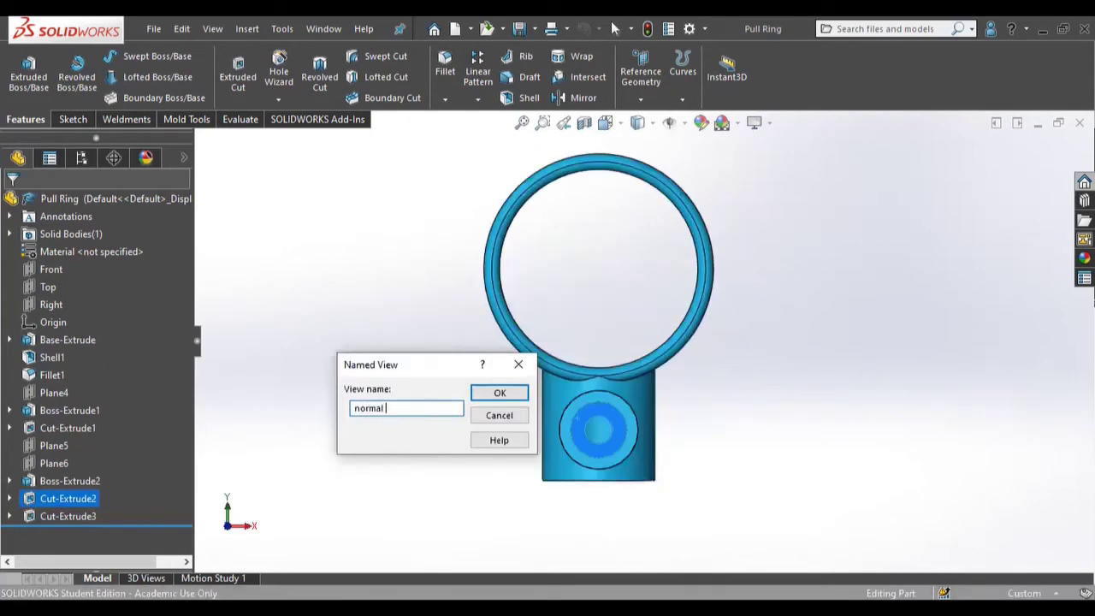
key("Return")
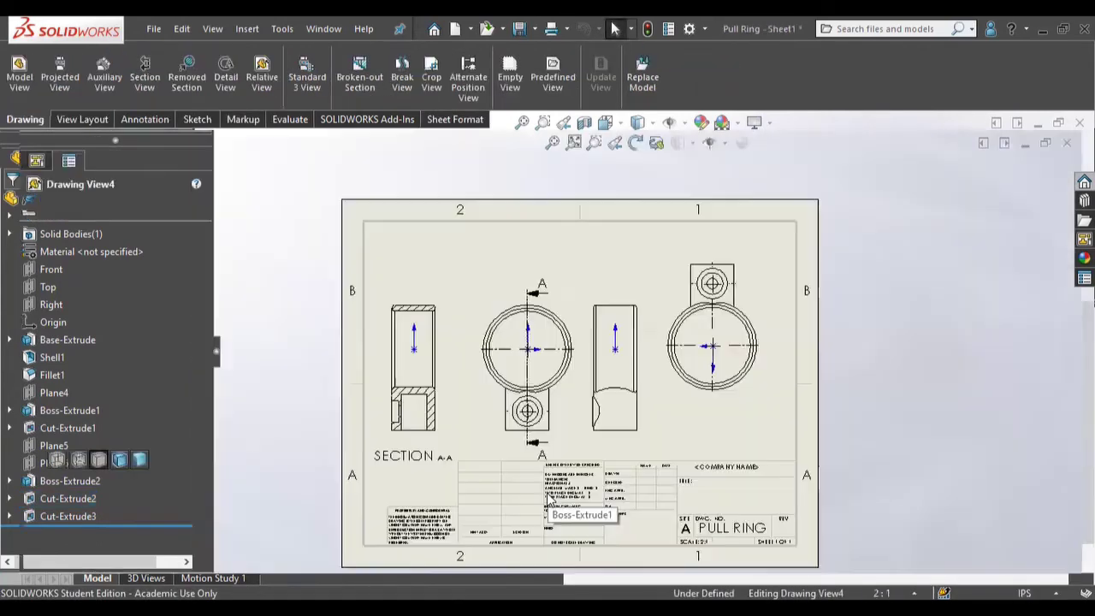
left_click(716, 397)
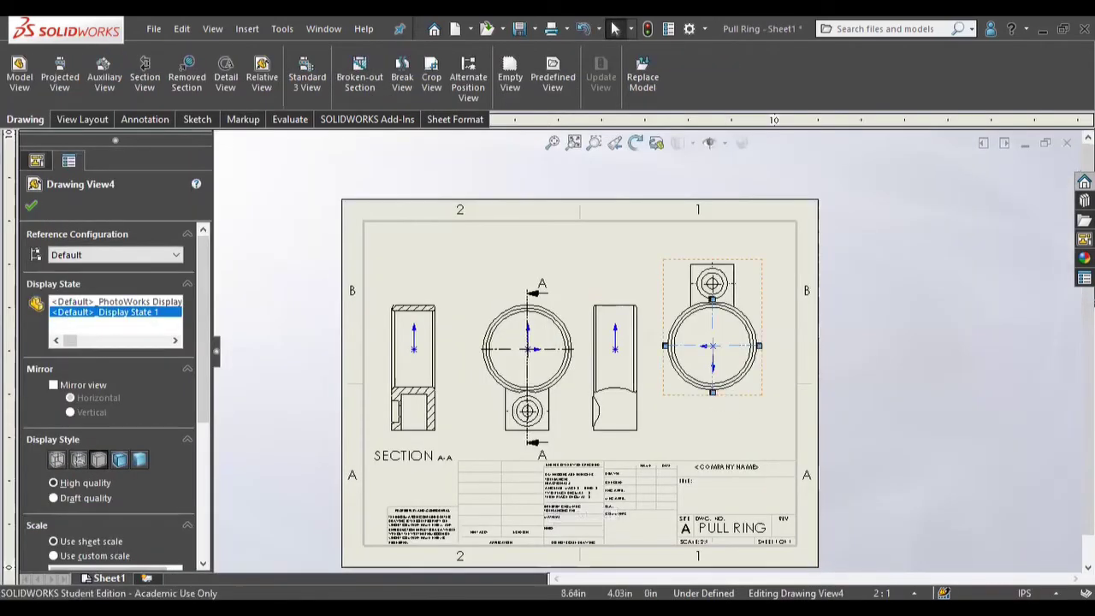
- Insert a Pull Ring model view in the 'normal a' orientation and move it off-sheet to the upper left
left_click(670, 390)
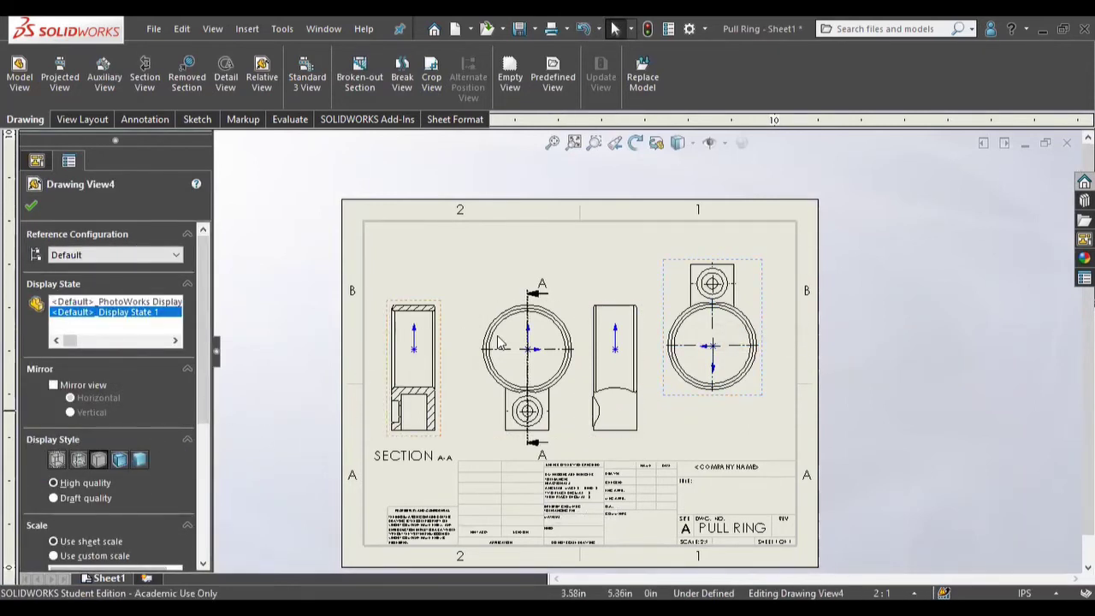
left_click(19, 75)
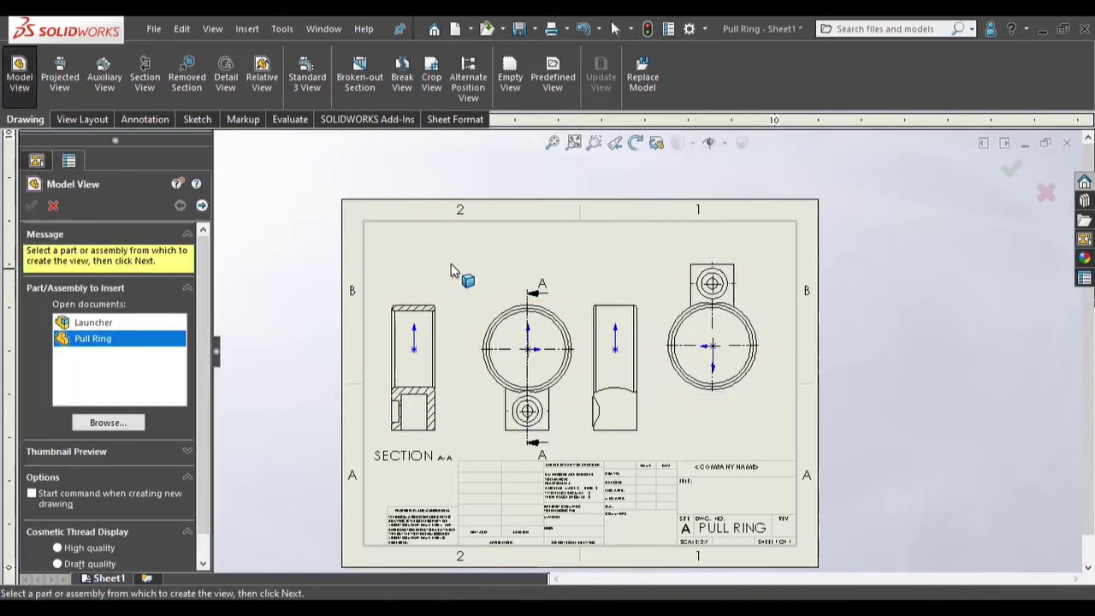
double_click(98, 339)
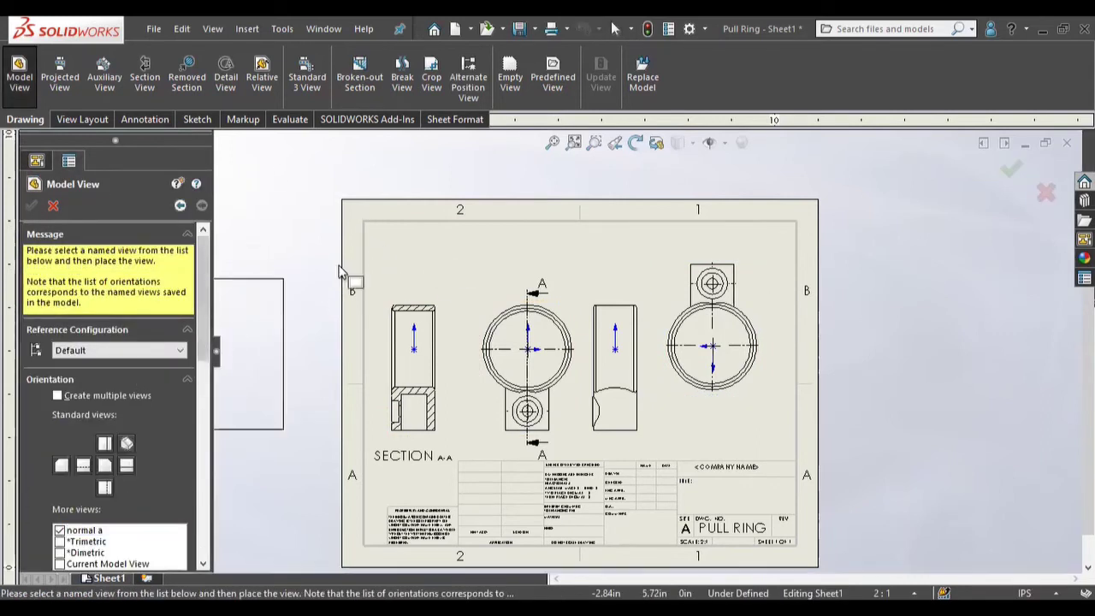
left_click(460, 228)
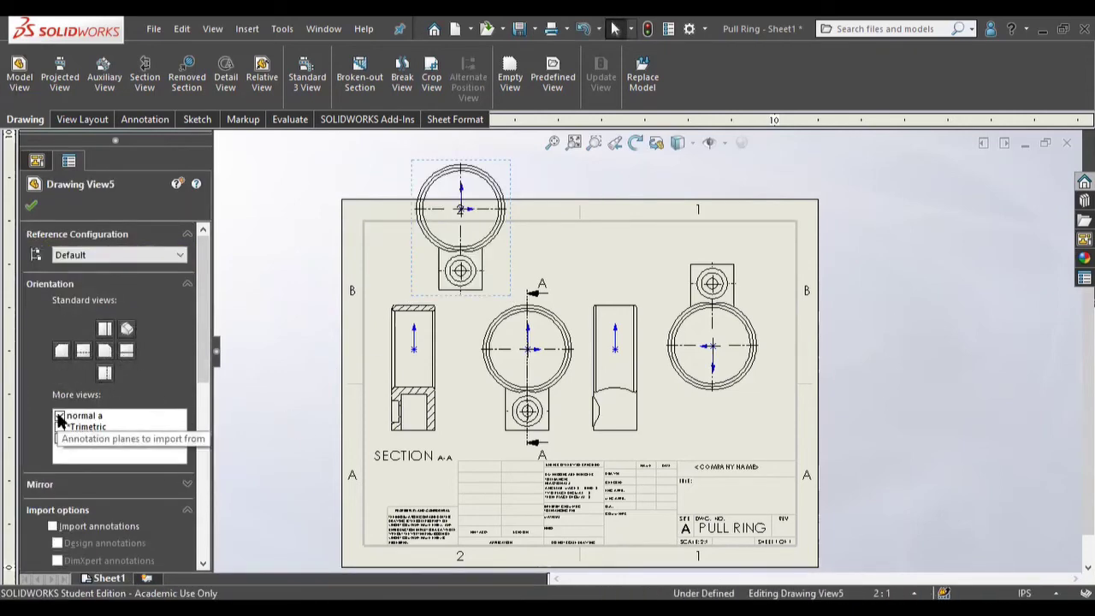
left_click(60, 416)
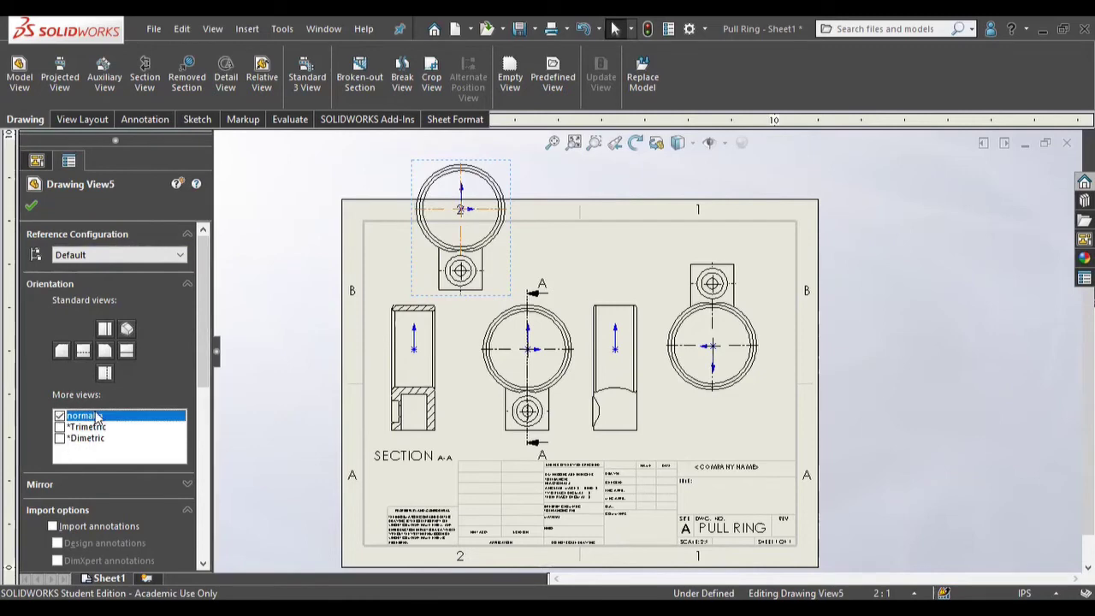
left_click(30, 209)
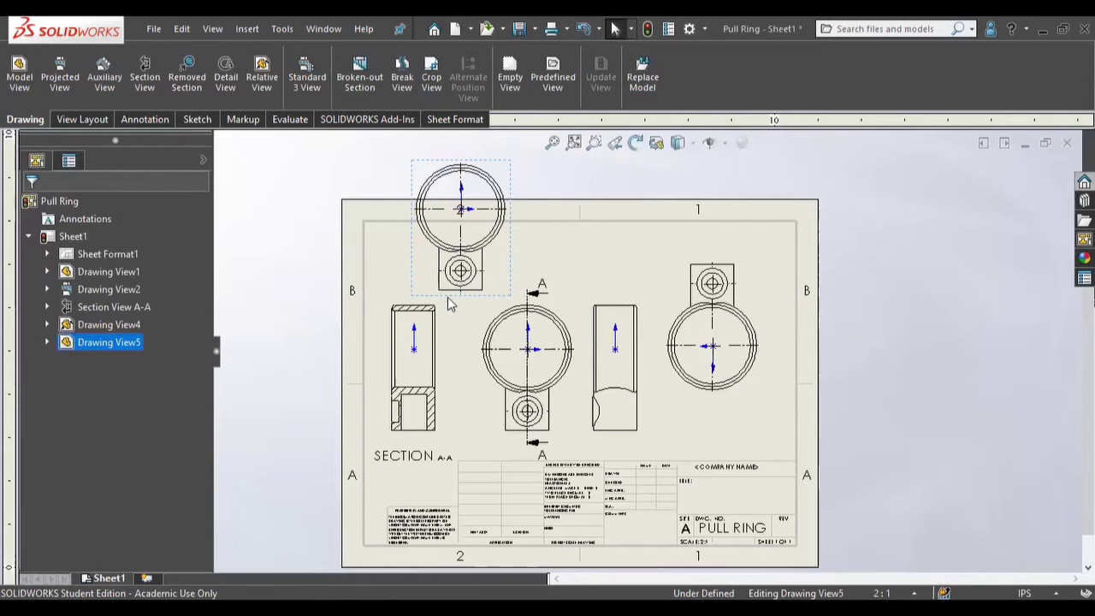
mouse_move(415, 291)
left_mouse_down()
mouse_move(399, 248)
mouse_move(251, 268)
mouse_move(225, 289)
left_mouse_up()
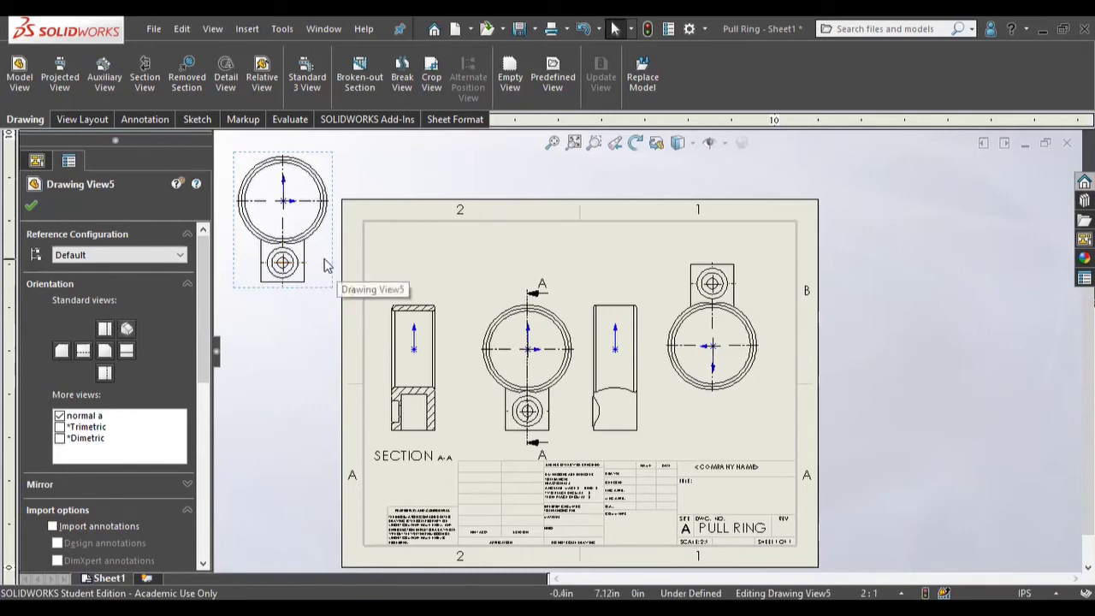
- Try importing entire-model items into all views, then dismiss the no-dimensions warning
left_click(98, 121)
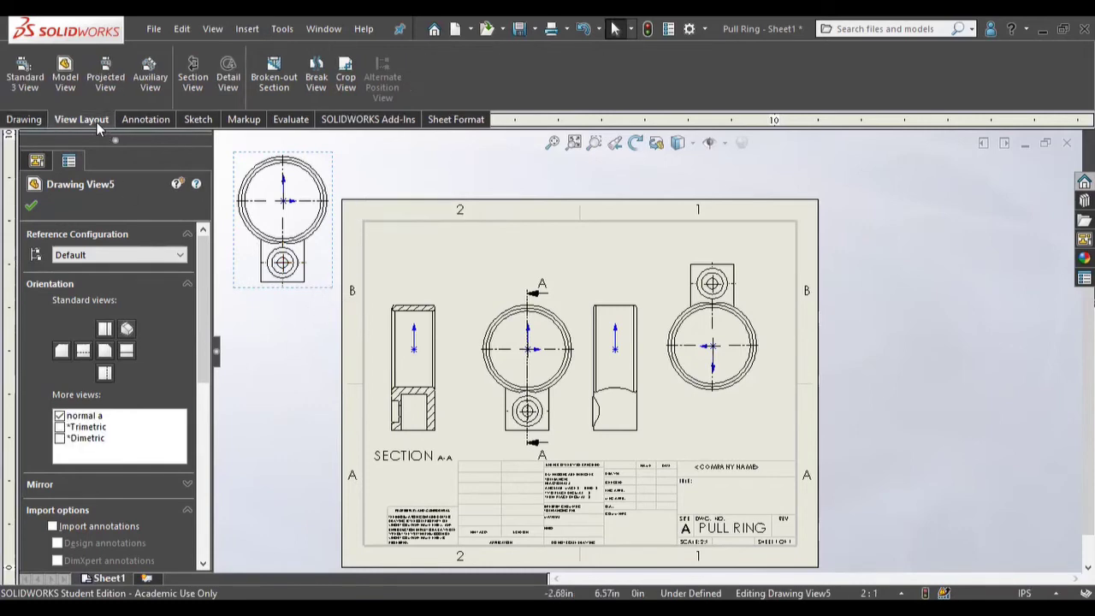
left_click(153, 122)
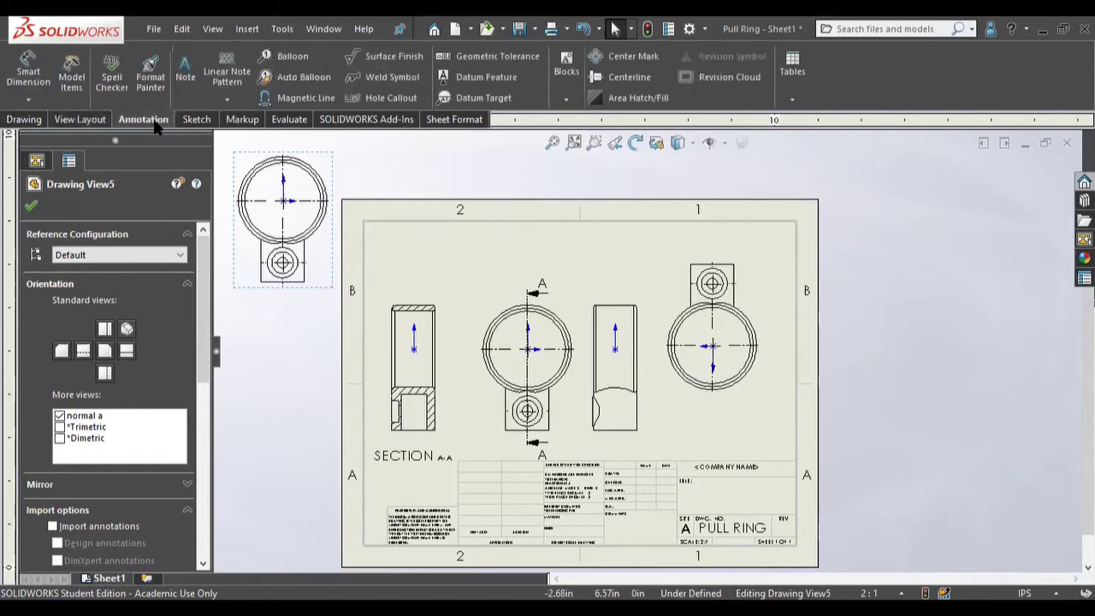
left_click(72, 78)
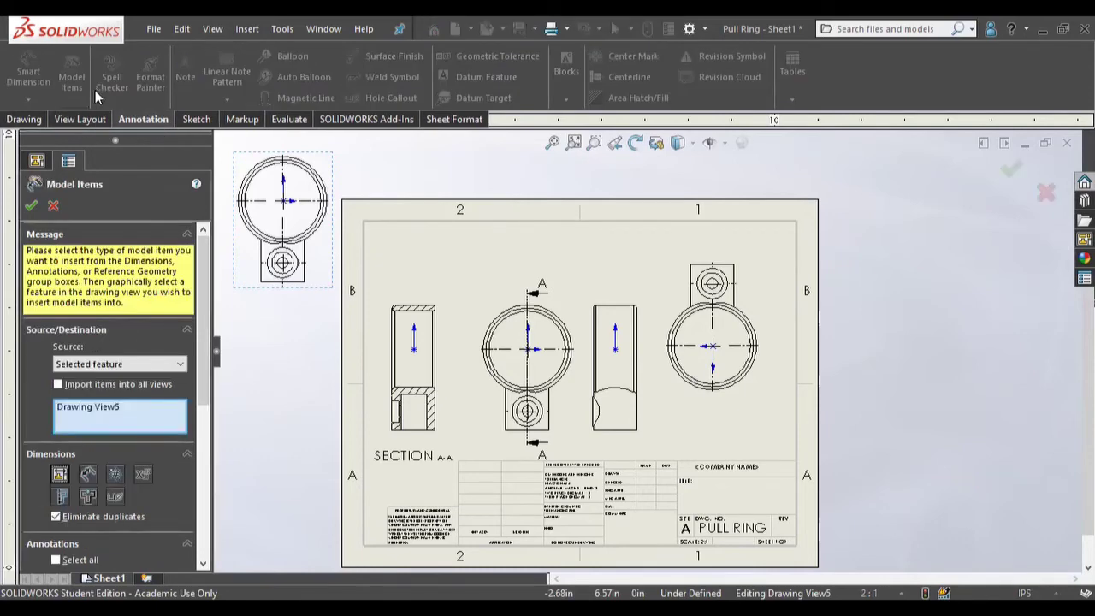
left_click(117, 365)
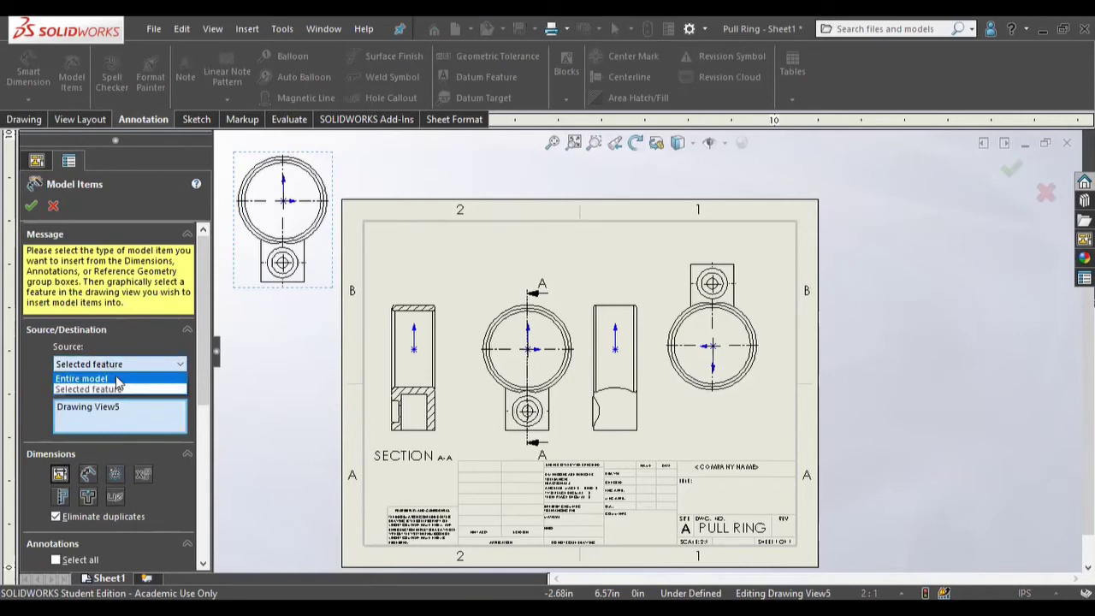
left_click(113, 378)
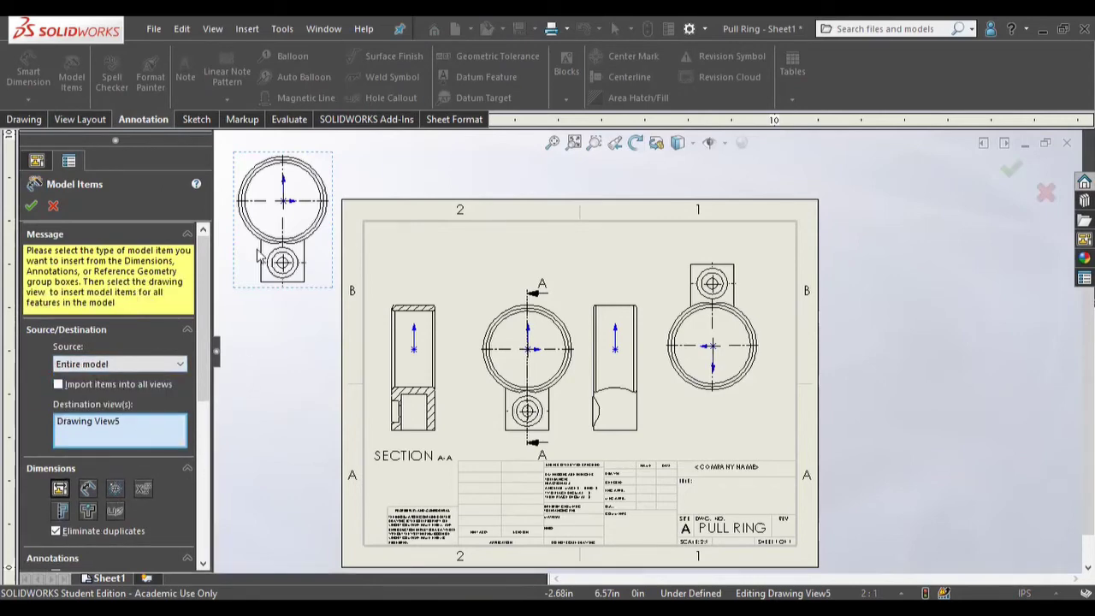
left_click(59, 384)
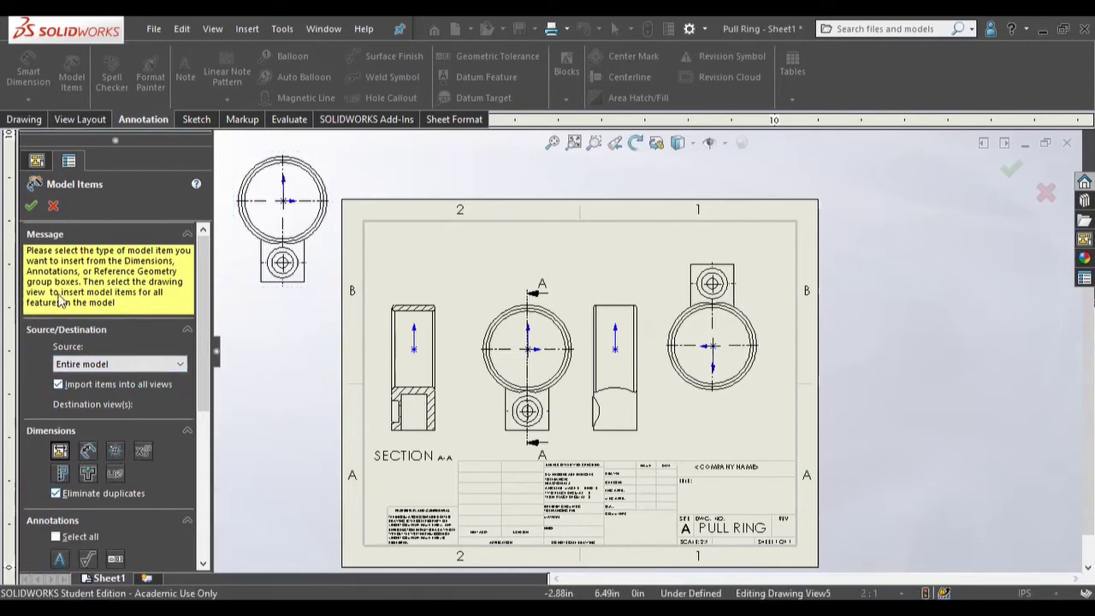
left_click(30, 207)
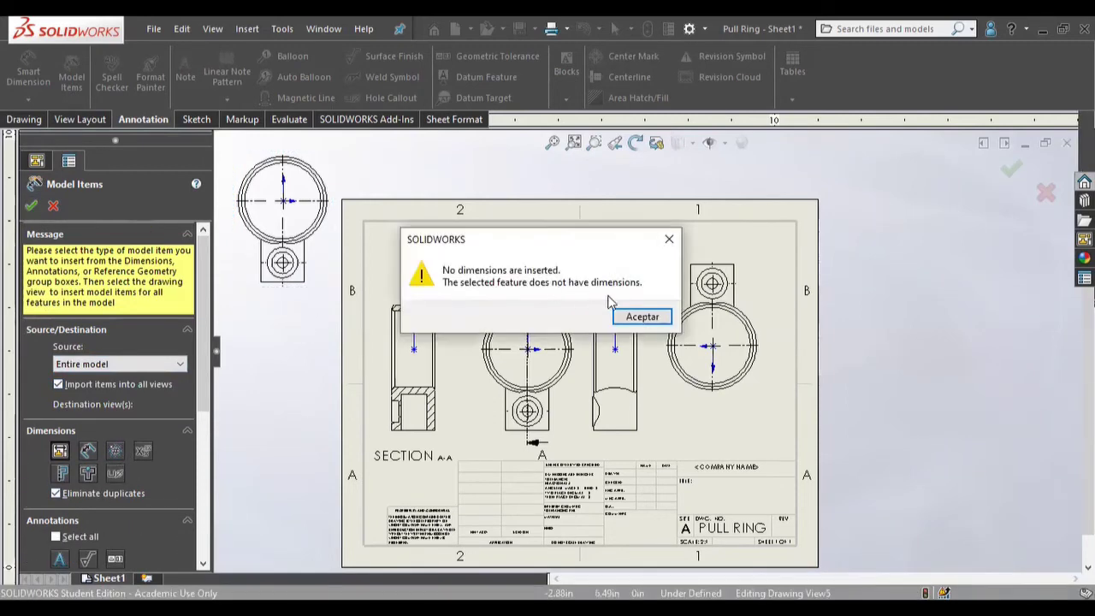
left_click(633, 317)
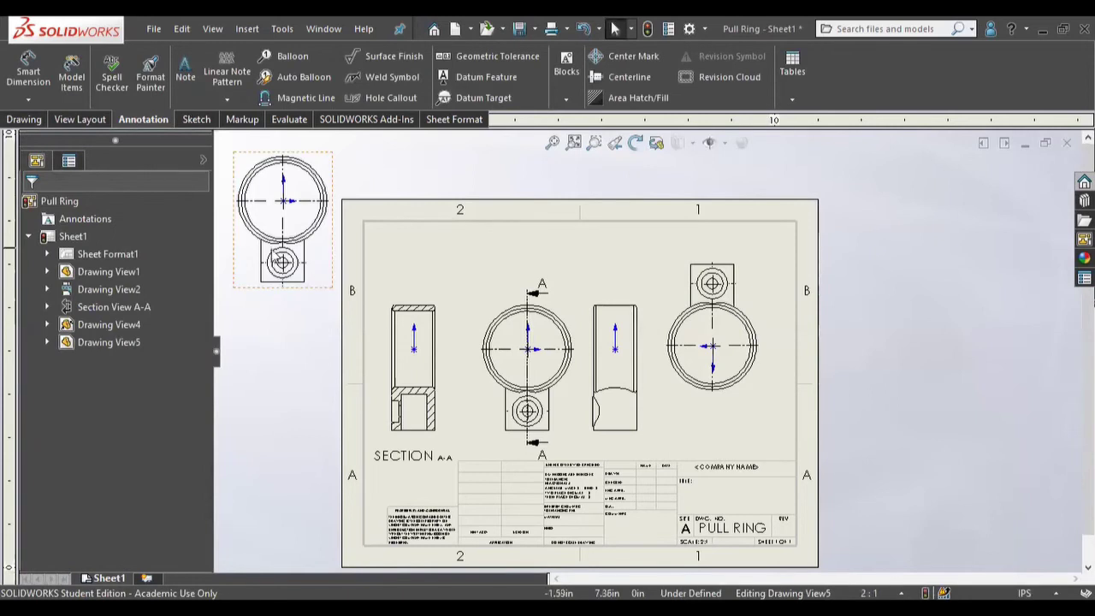
- Import model items with all annotations into Drawing View5, adding the Ø0.50 and Ø0.35 dimensions
left_click(247, 254)
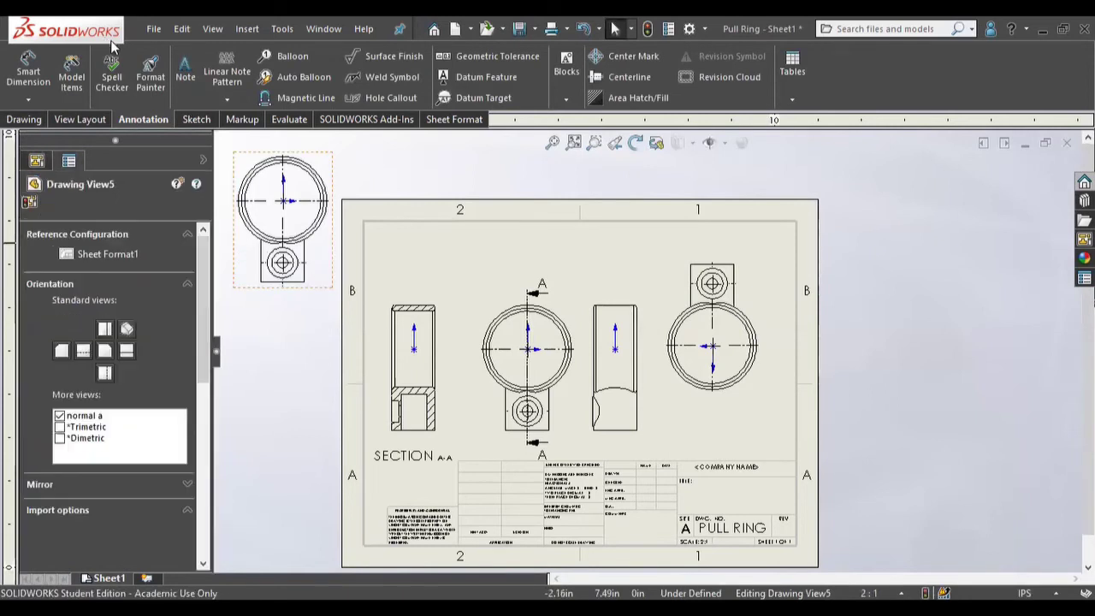
left_click(74, 81)
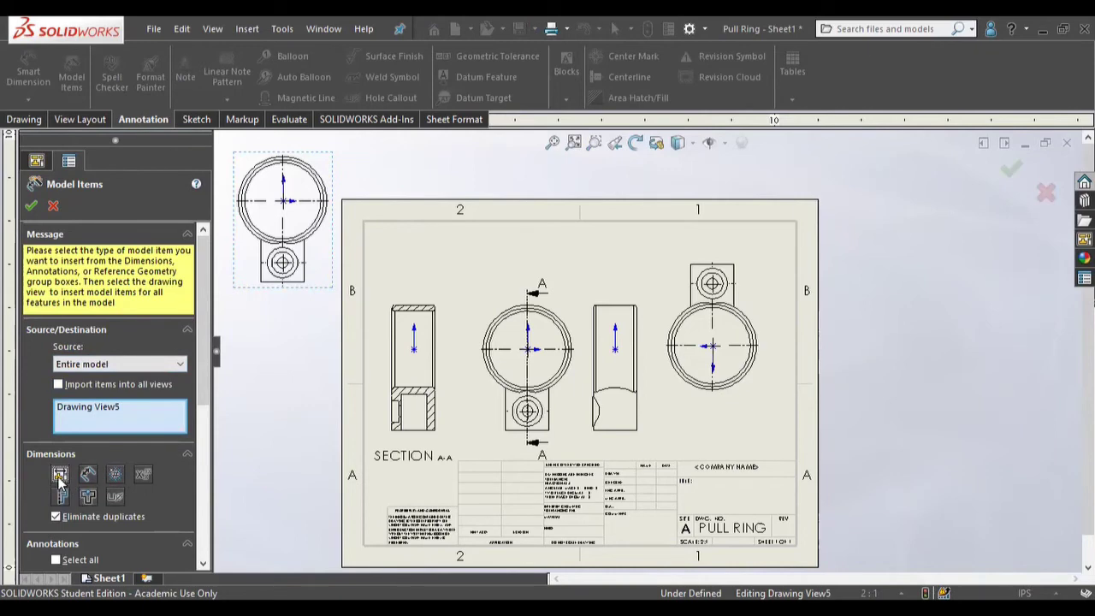
left_click(205, 462)
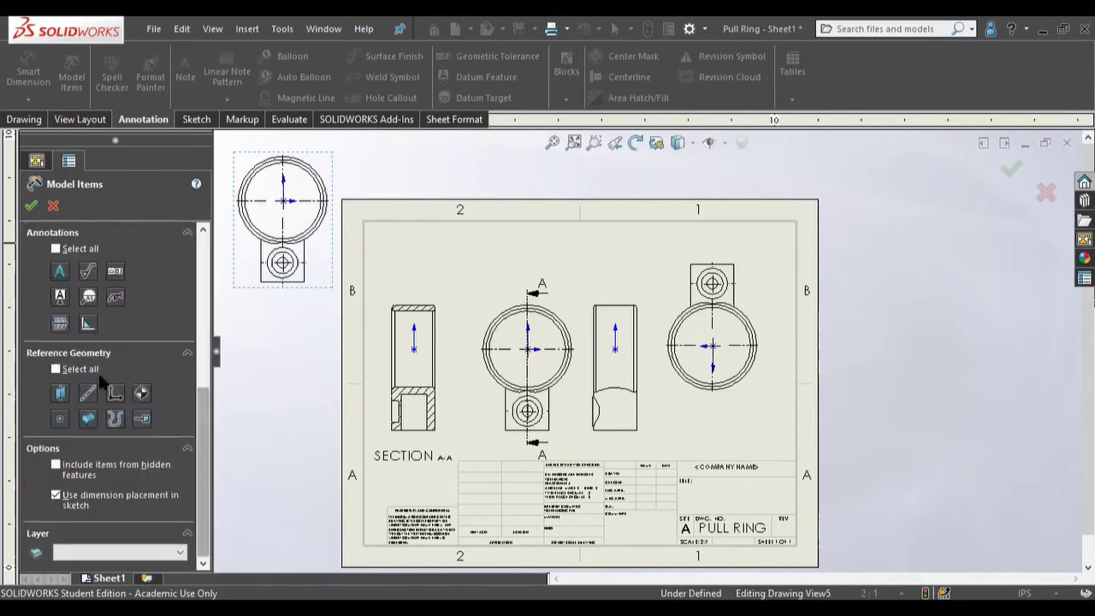
left_click(55, 248)
left_click(56, 368)
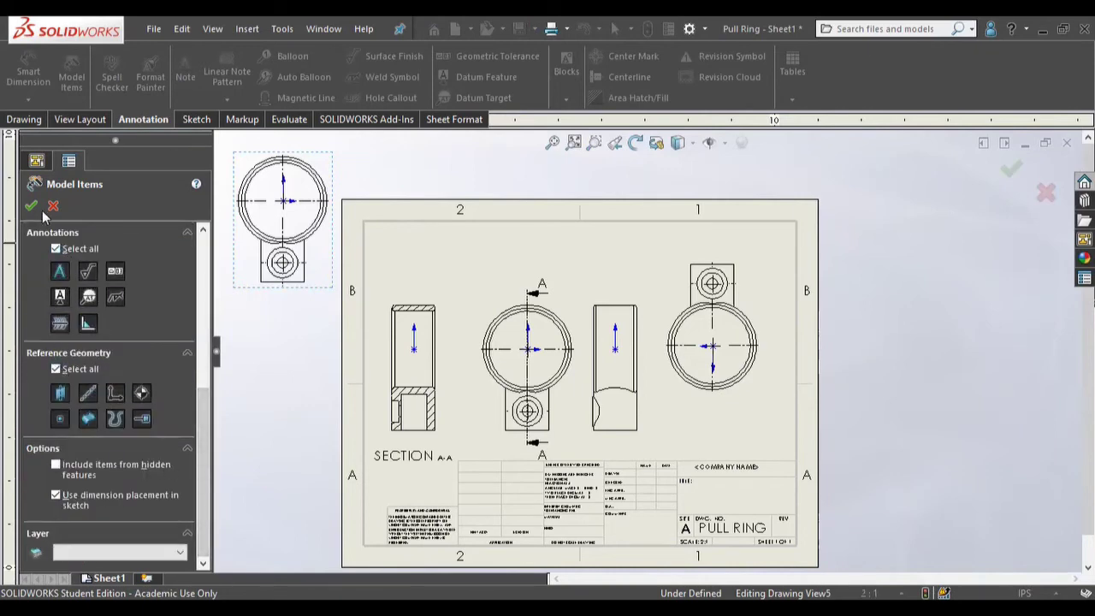
left_click(55, 369)
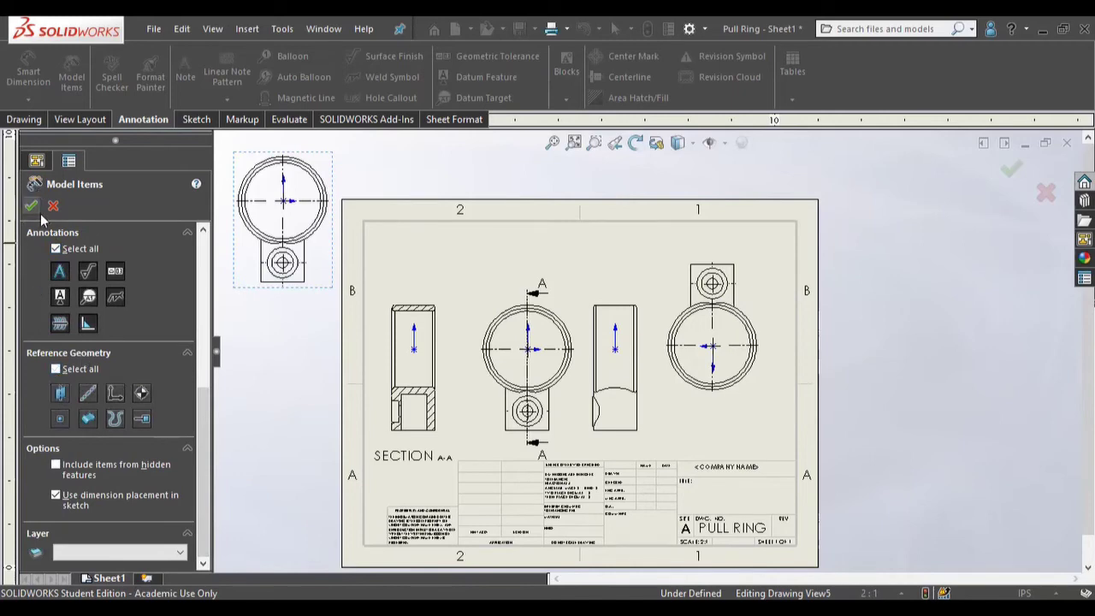
left_click(31, 206)
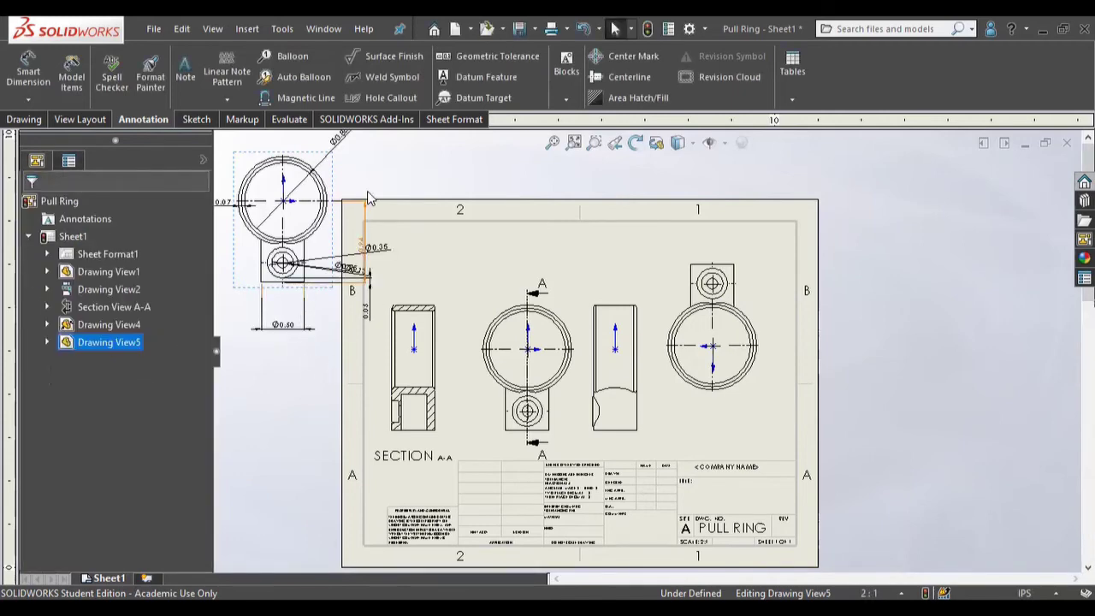
- Fit the sheet in the window, then close the Pull Ring drawing without saving
scroll(561, 301, "up", 2)
scroll(579, 377, "down", 4)
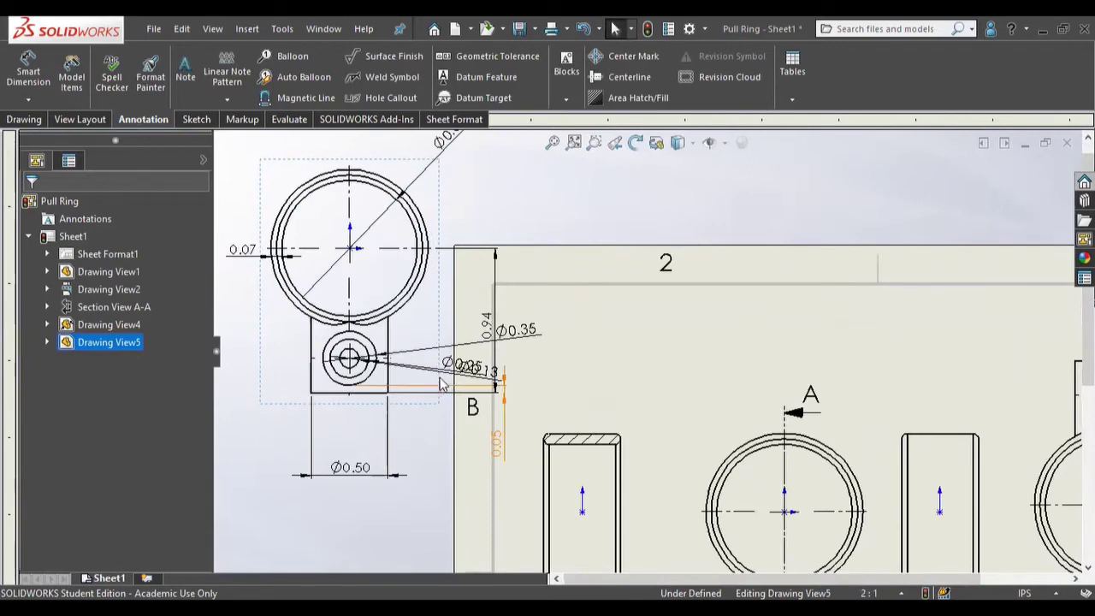
scroll(513, 252, "up", 2)
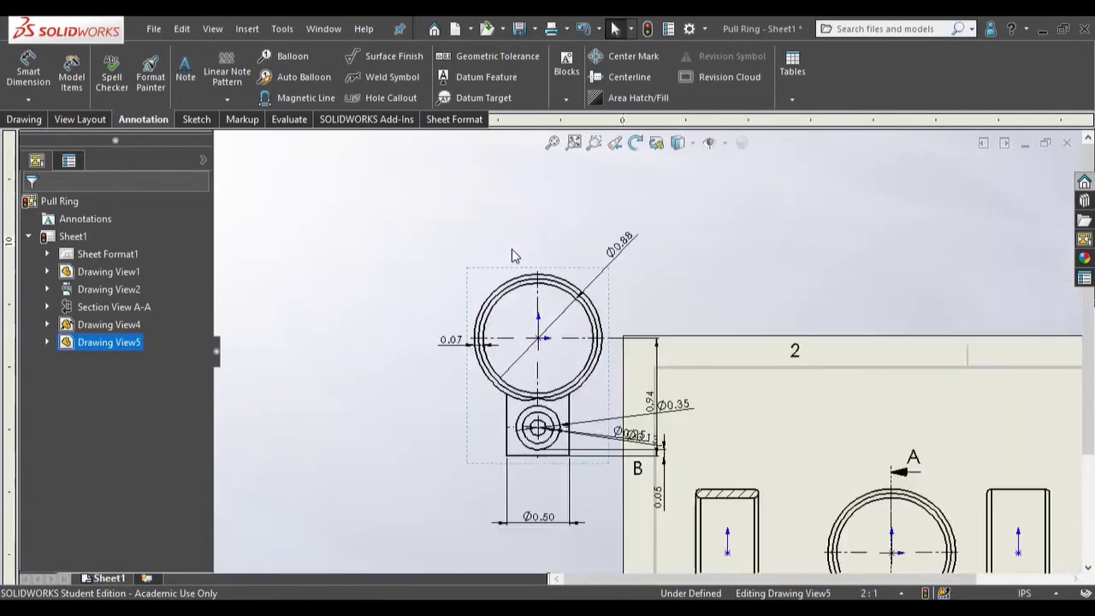
scroll(819, 432, "down", 2)
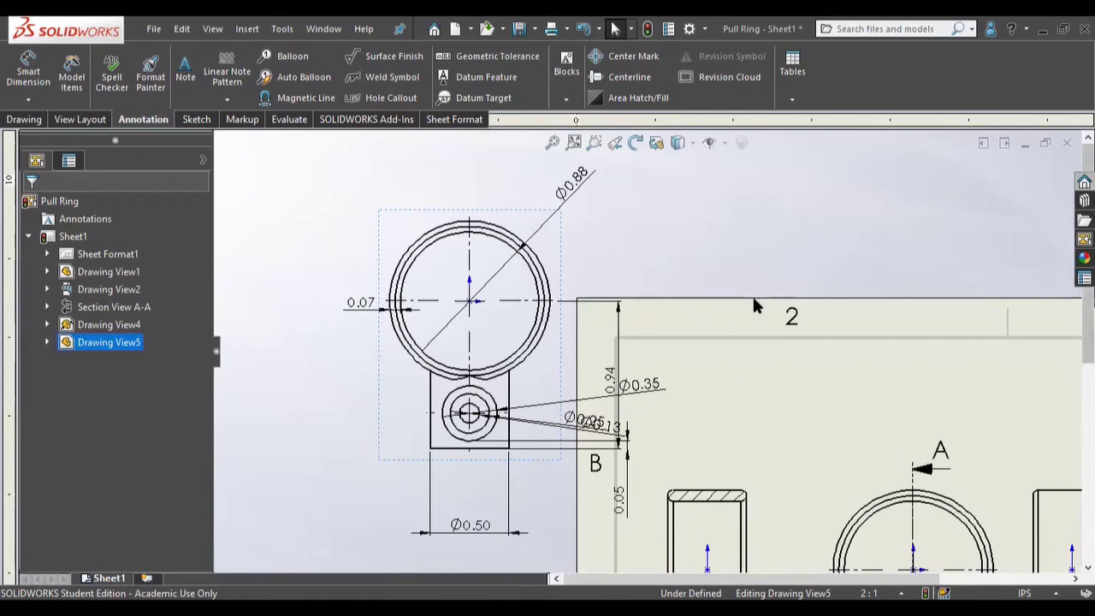
scroll(601, 241, "up", 1)
left_click(573, 142)
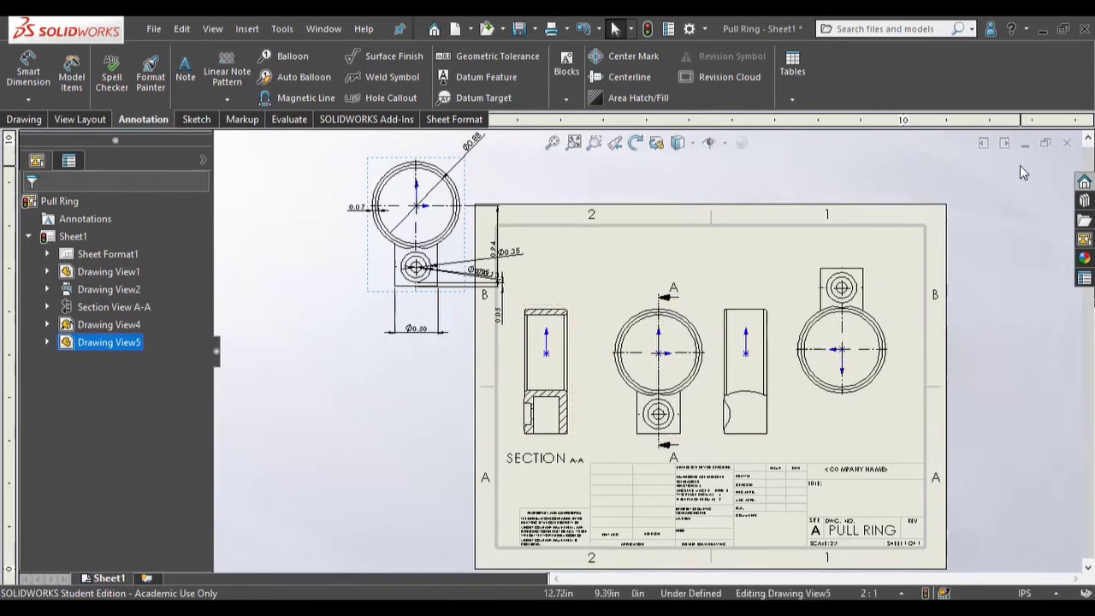
left_click(1064, 143)
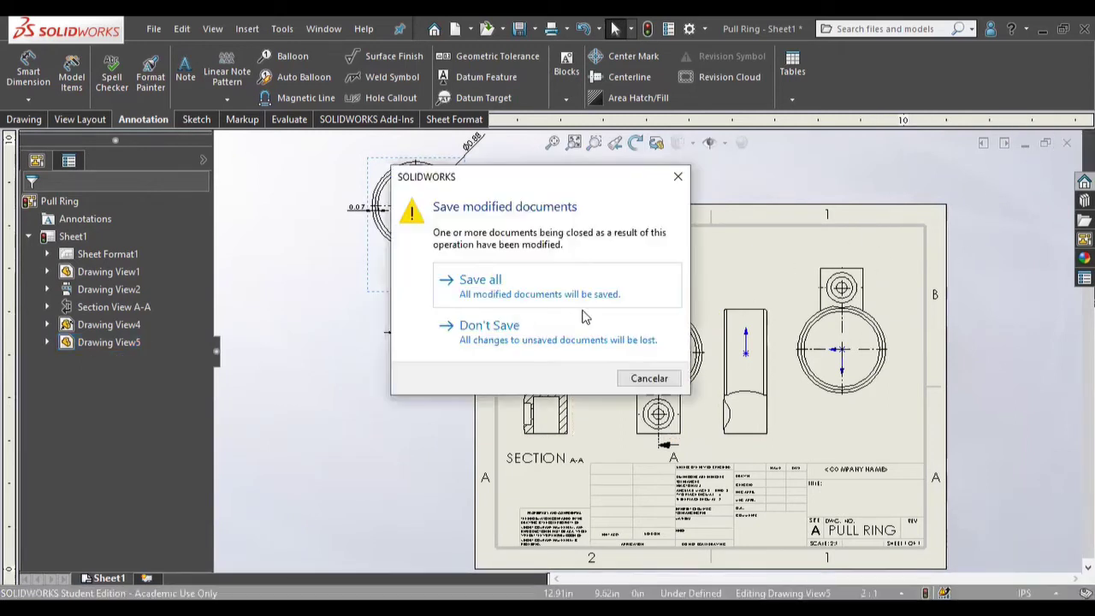
left_click(489, 336)
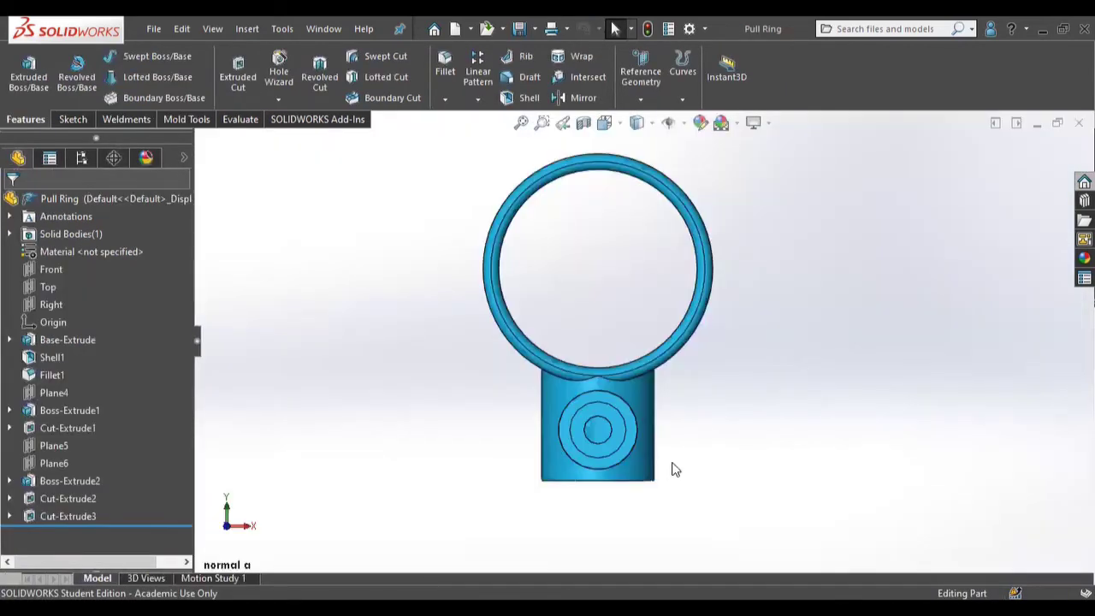
- Switch back to the Launcher assembly window with Ctrl+Tab
scroll(498, 471, "up", 3)
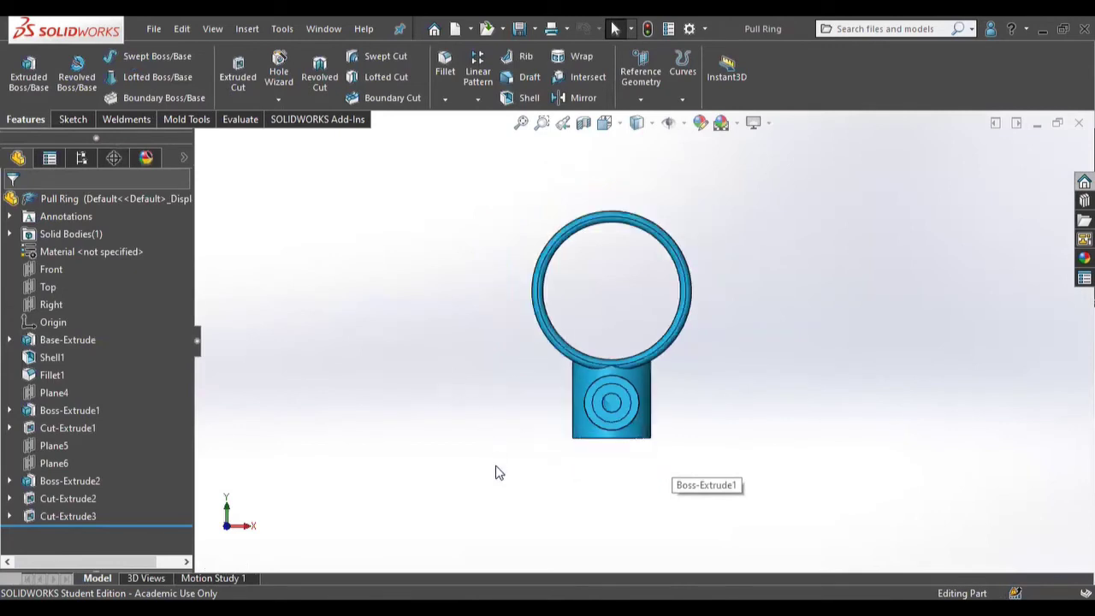
scroll(634, 391, "up", 1)
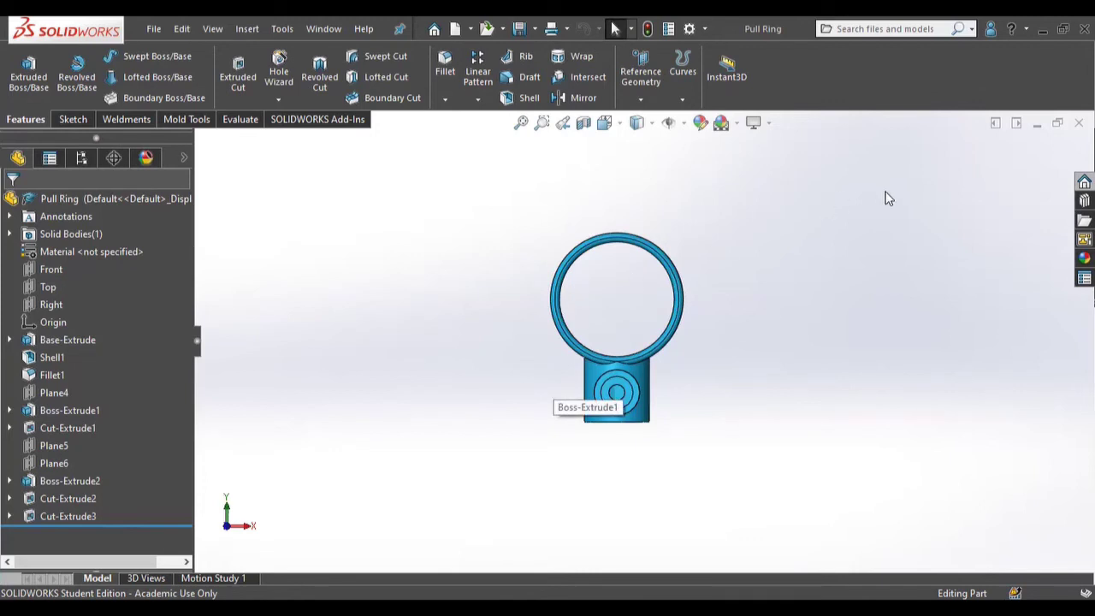
key("ctrl+Tab")
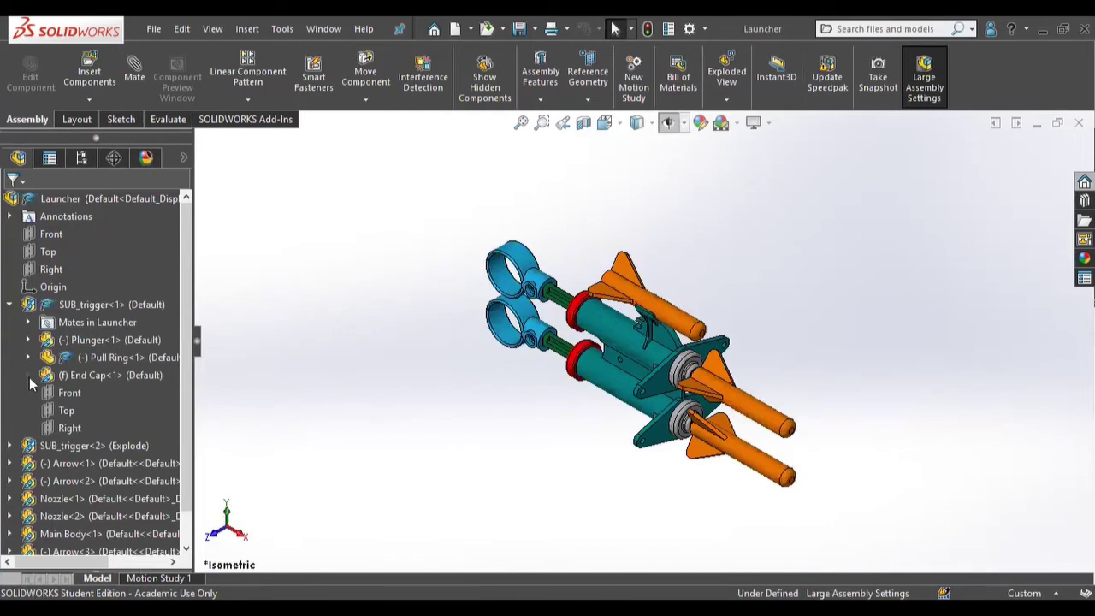
- Collapse the SUB_trigger<1> branch in the Launcher tree and start a new document
left_click(9, 306)
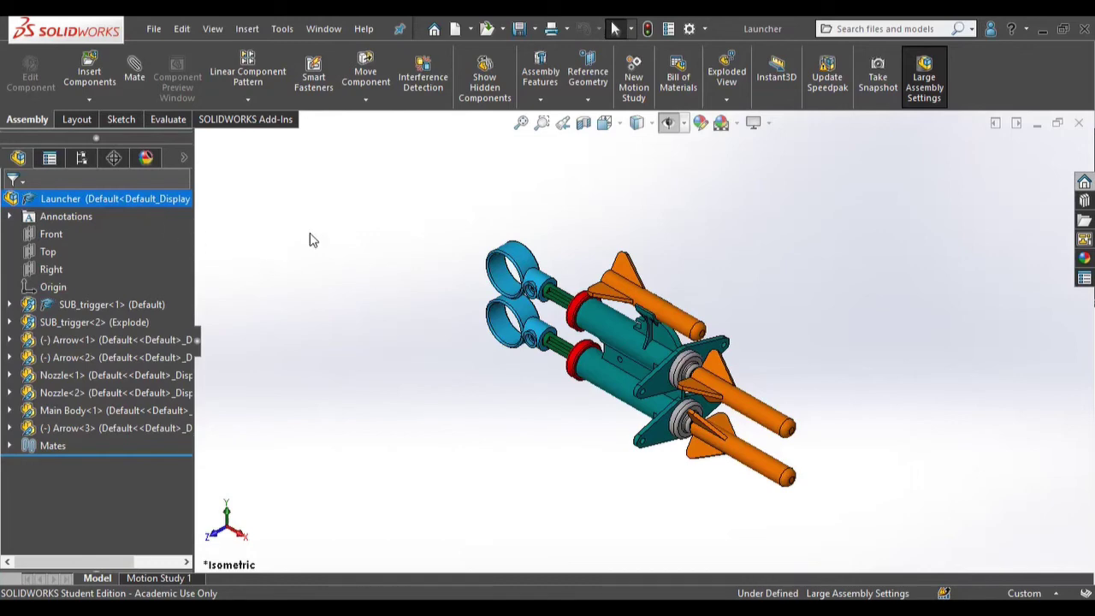
key("ctrl+n")
- Create a drawing from the draw template with an isometric Launcher view in the Default configuration
left_click(154, 191)
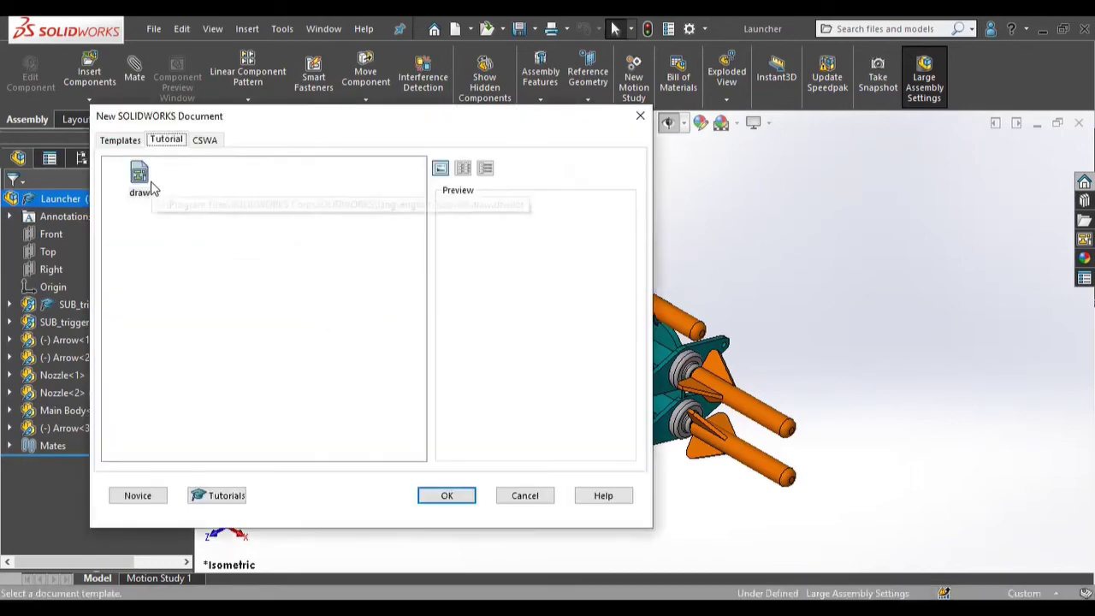
double_click(150, 182)
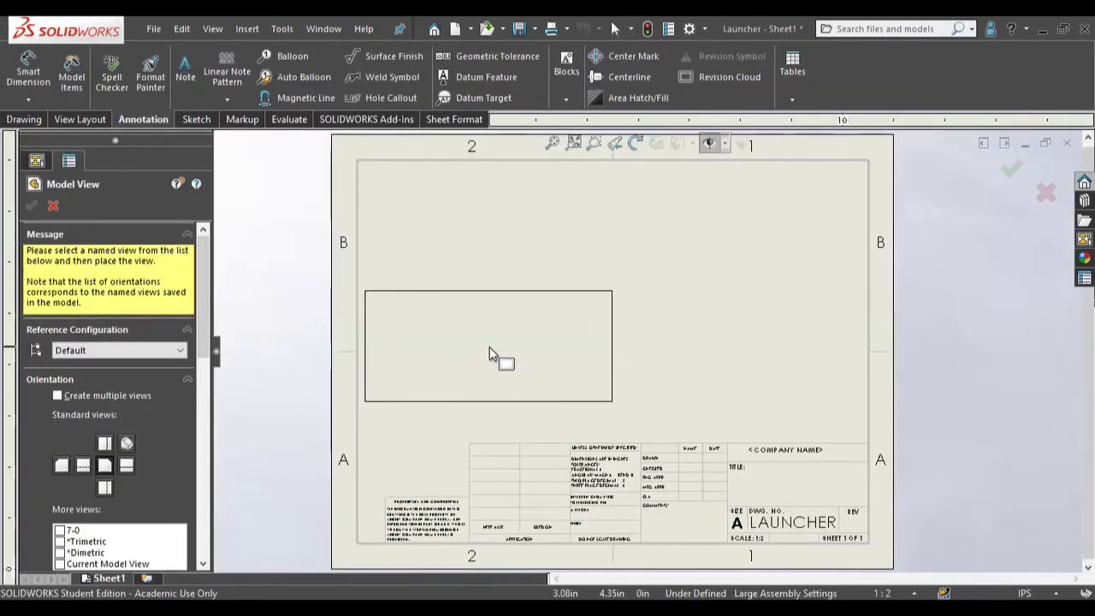
left_click(130, 442)
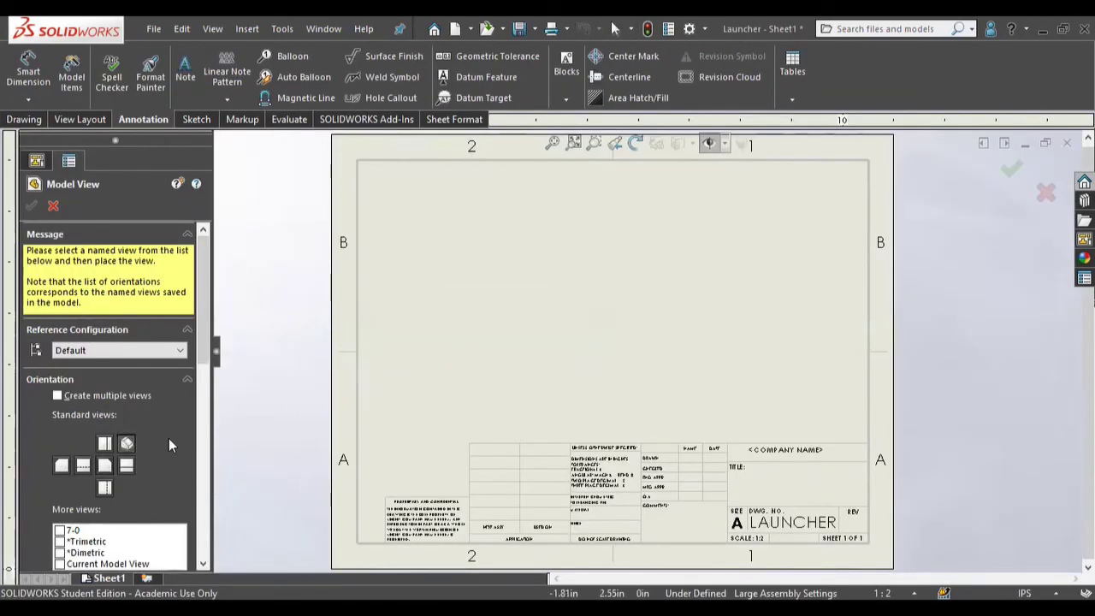
left_click(528, 311)
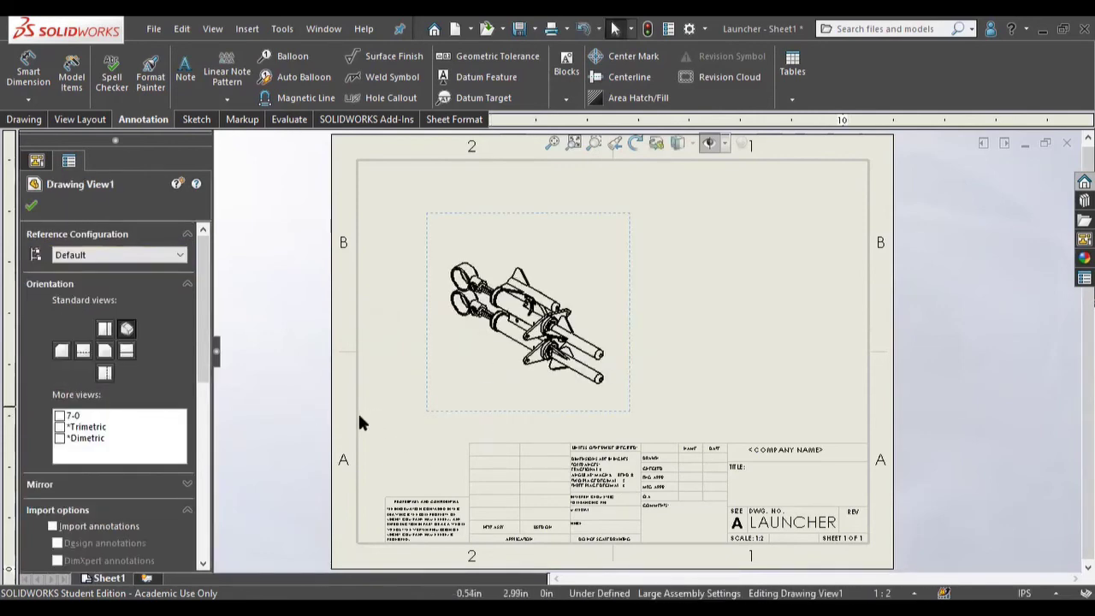
left_click(145, 249)
left_click(125, 266)
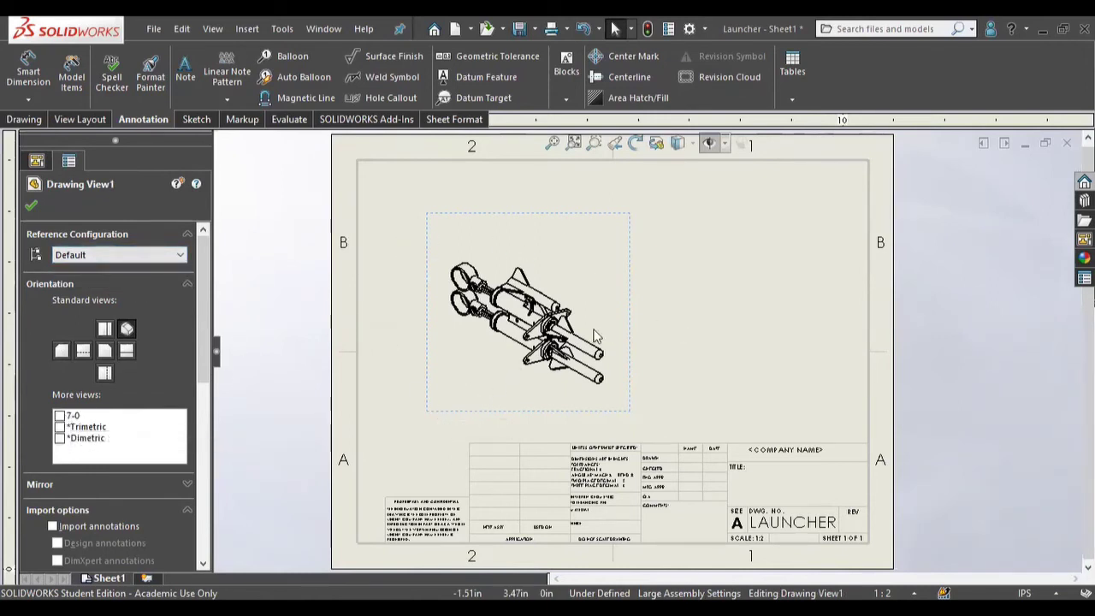
left_click(671, 348)
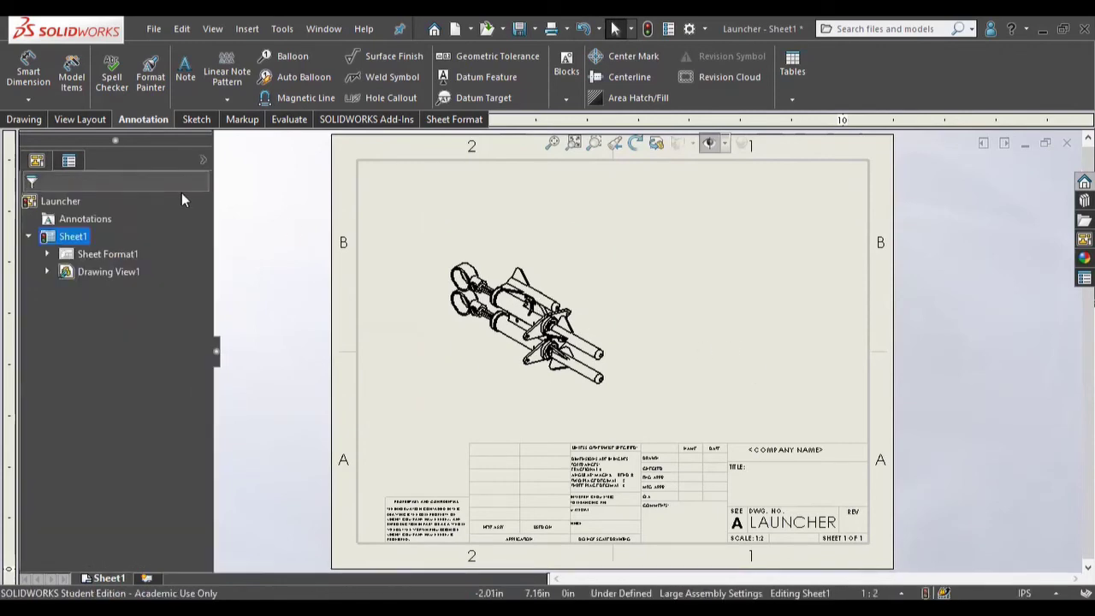
left_click(616, 229)
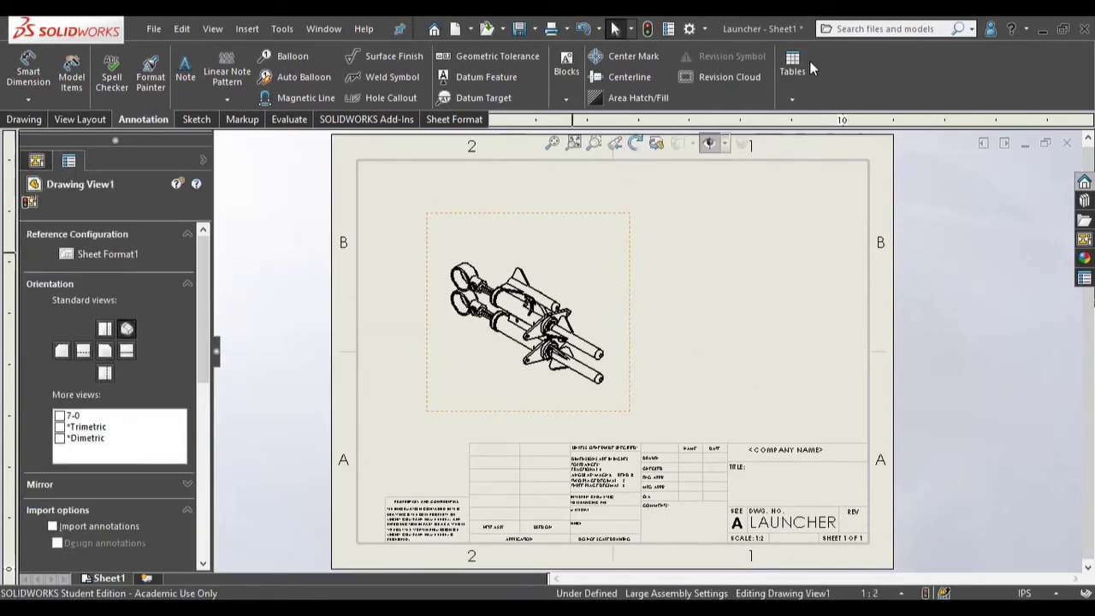
- Insert a Top-level only bill of materials for the view and place it at the sheet's upper right
left_click(796, 66)
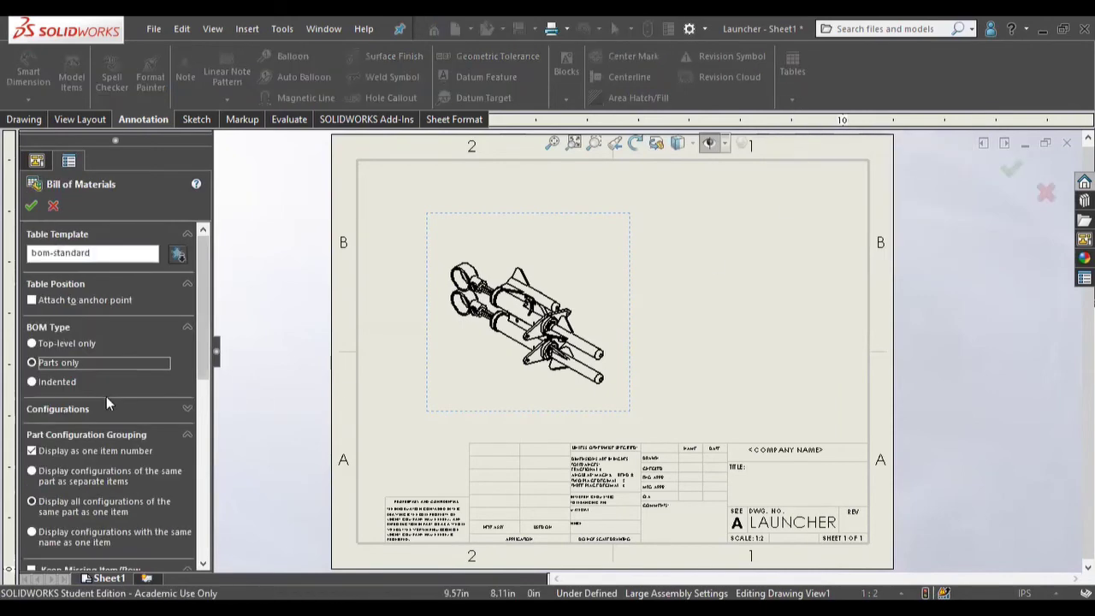
left_click(53, 363)
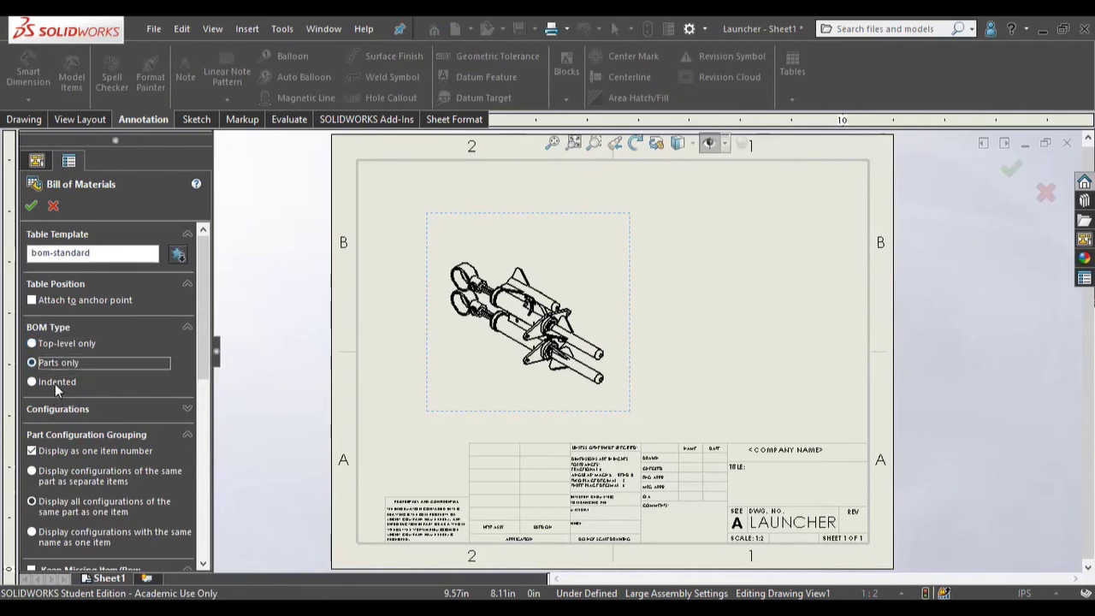
left_click(54, 381)
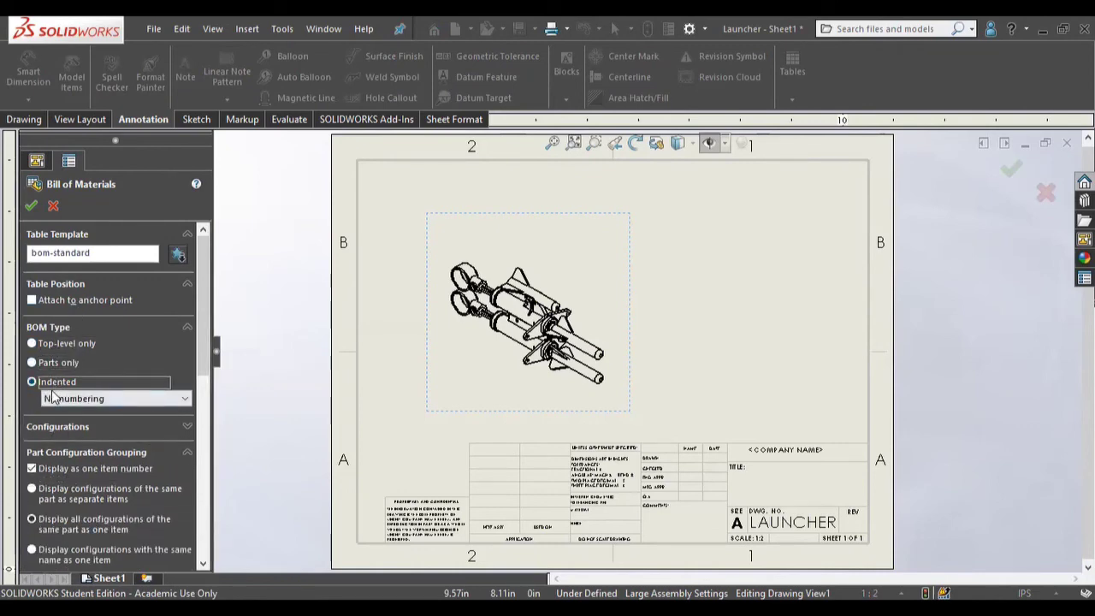
left_click(53, 362)
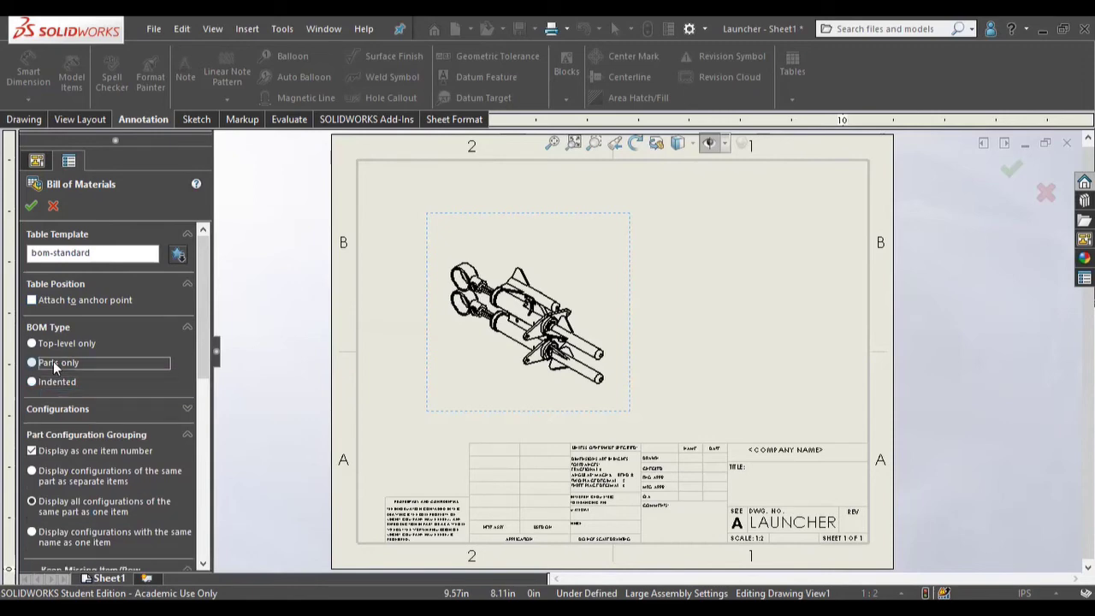
left_click(54, 345)
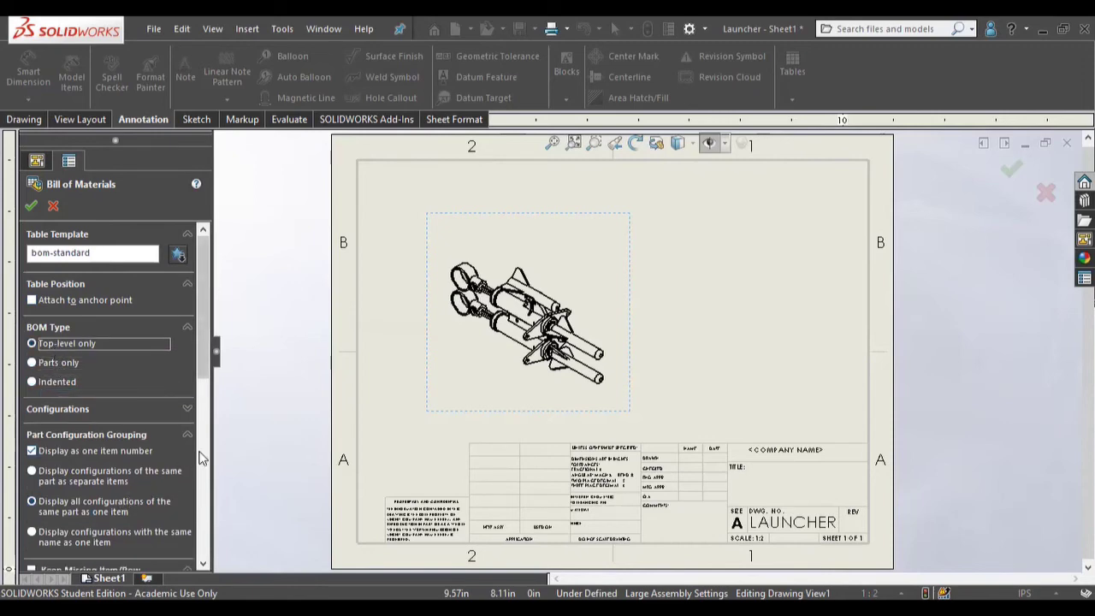
left_click_drag(202, 308, 204, 331)
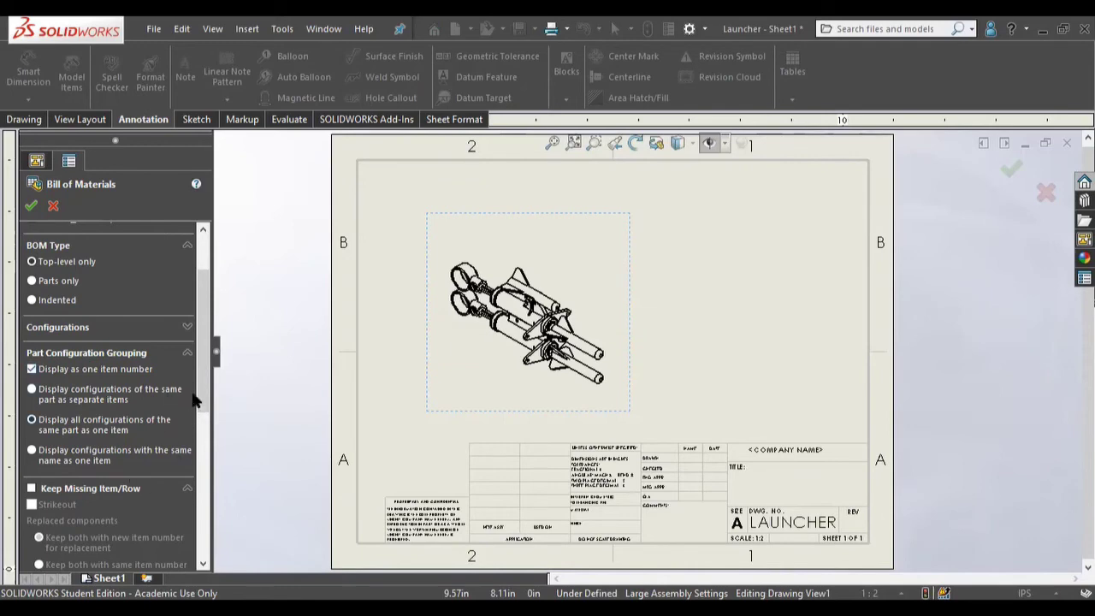
scroll(193, 399, "down", 3)
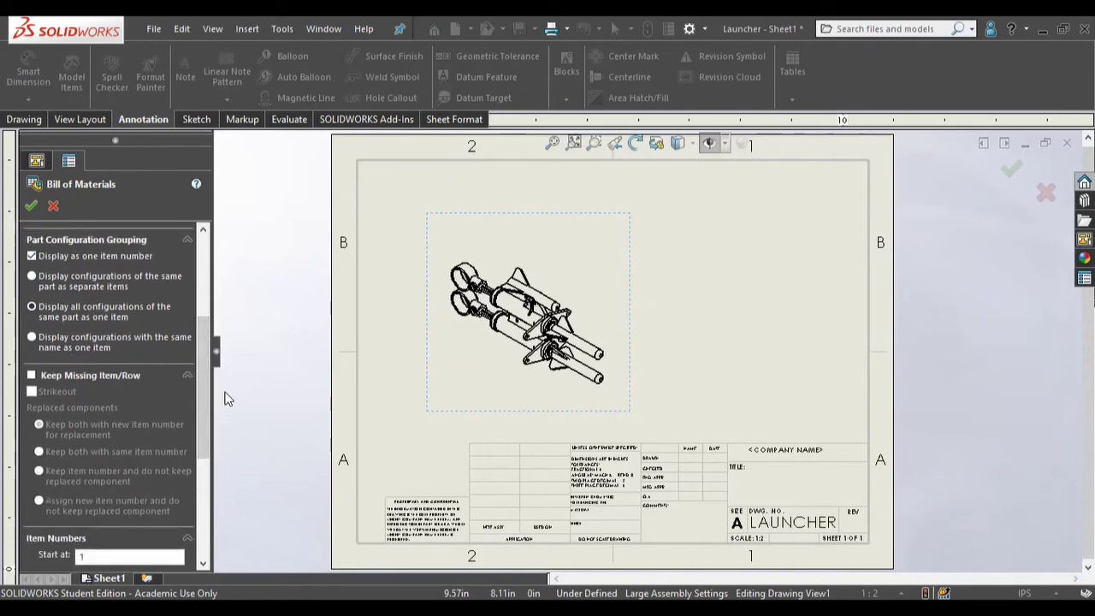
left_click_drag(202, 392, 207, 445)
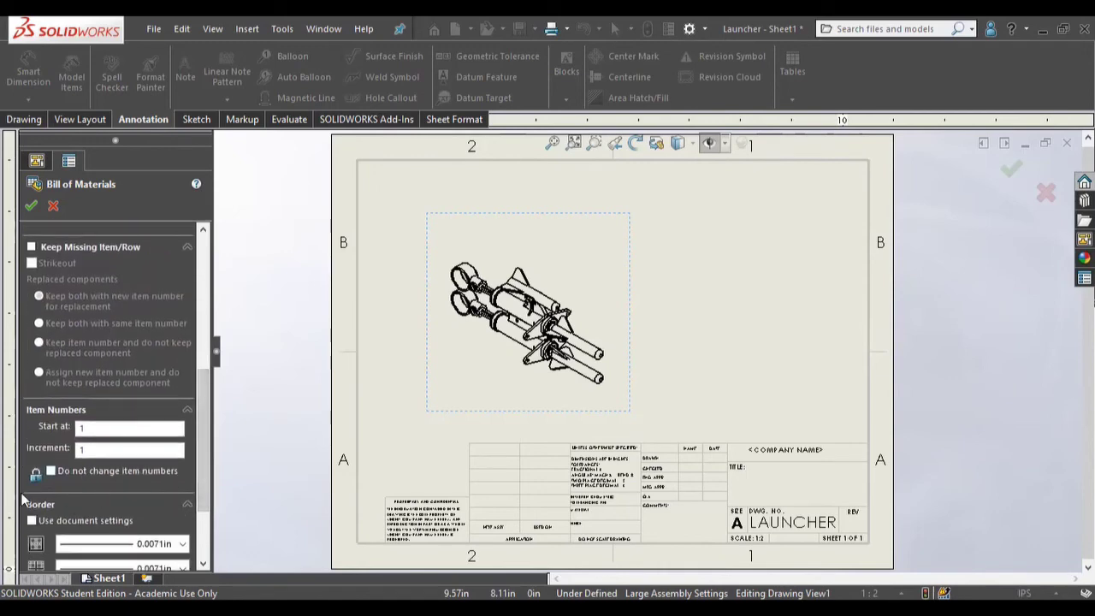
left_click(29, 206)
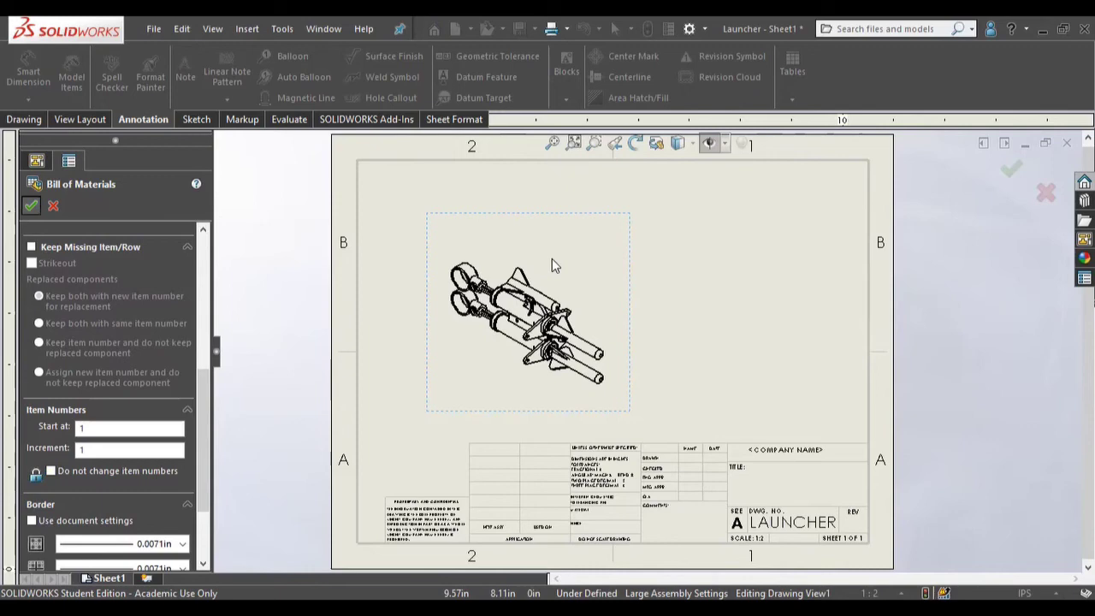
left_click(684, 254)
left_click(655, 270)
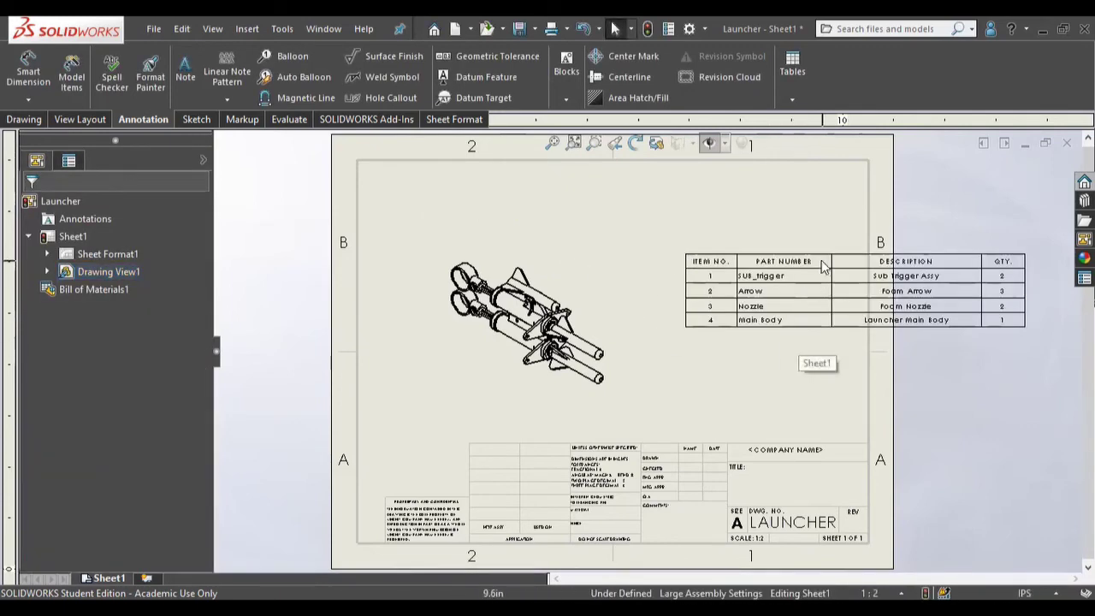
- Move the bill of materials slightly up and left, then bring up its Insert column options
left_click(706, 270)
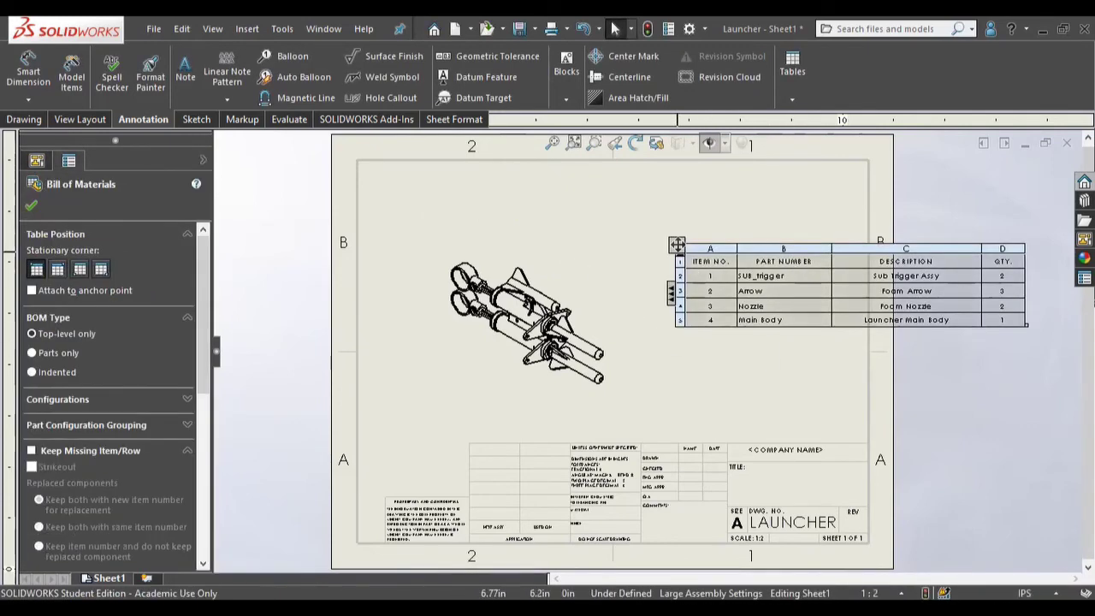
left_click_drag(678, 248, 629, 251)
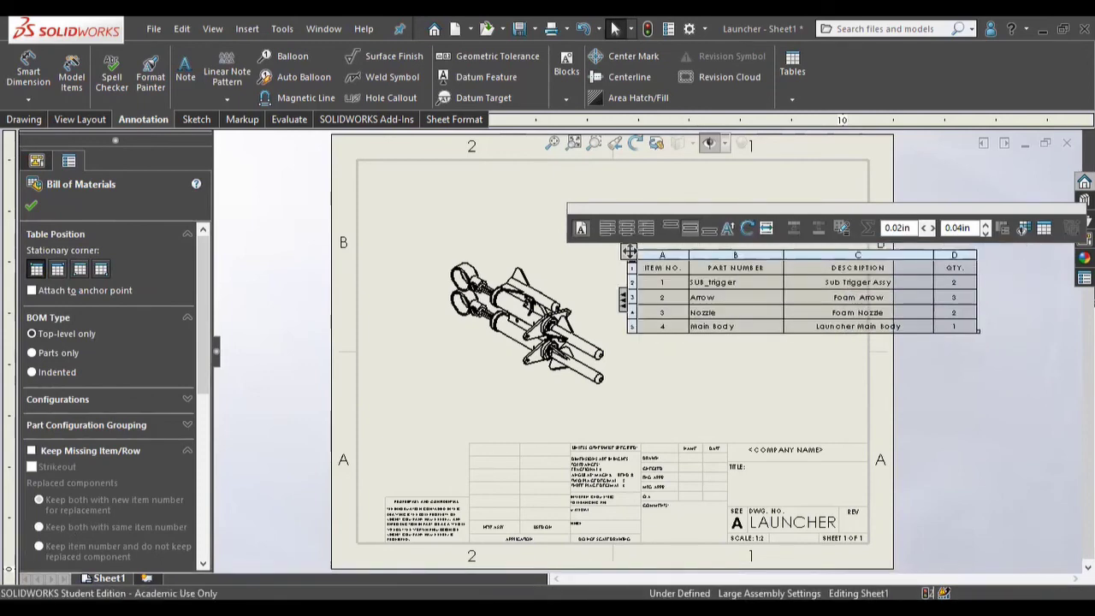
right_click(661, 260)
mouse_move(717, 390)
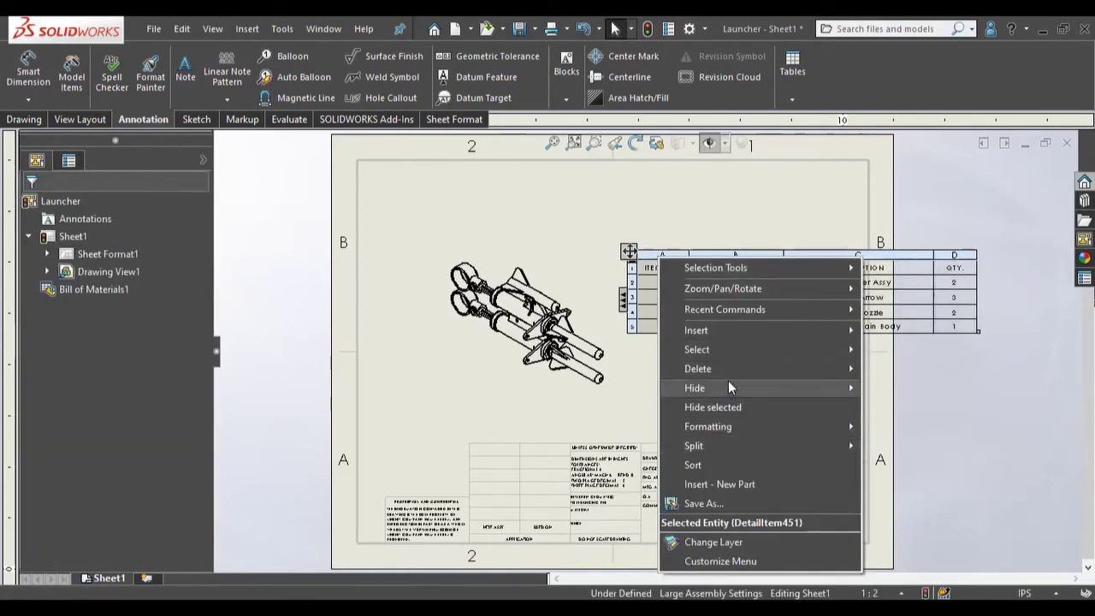
- Insert a Custom Property column right of the item numbers, showing PartNo
mouse_move(728, 329)
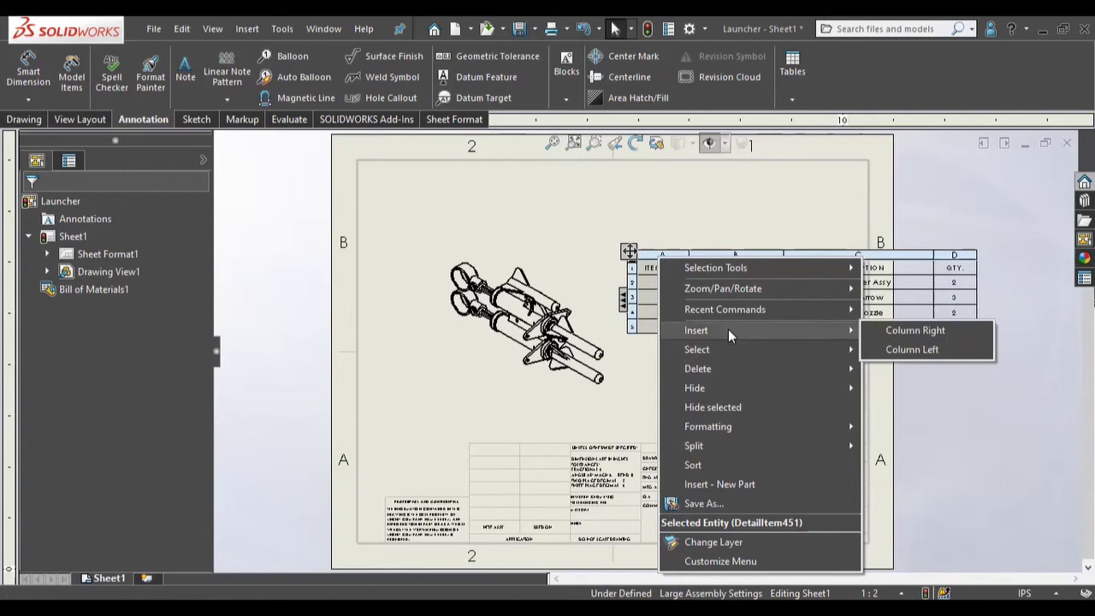
left_click(909, 331)
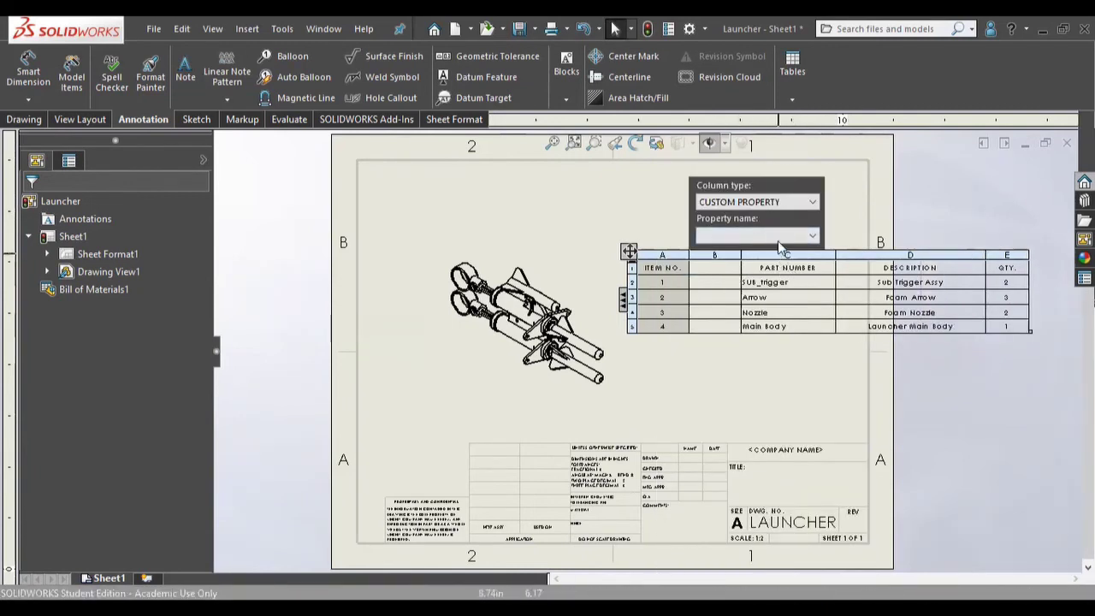
left_click(779, 234)
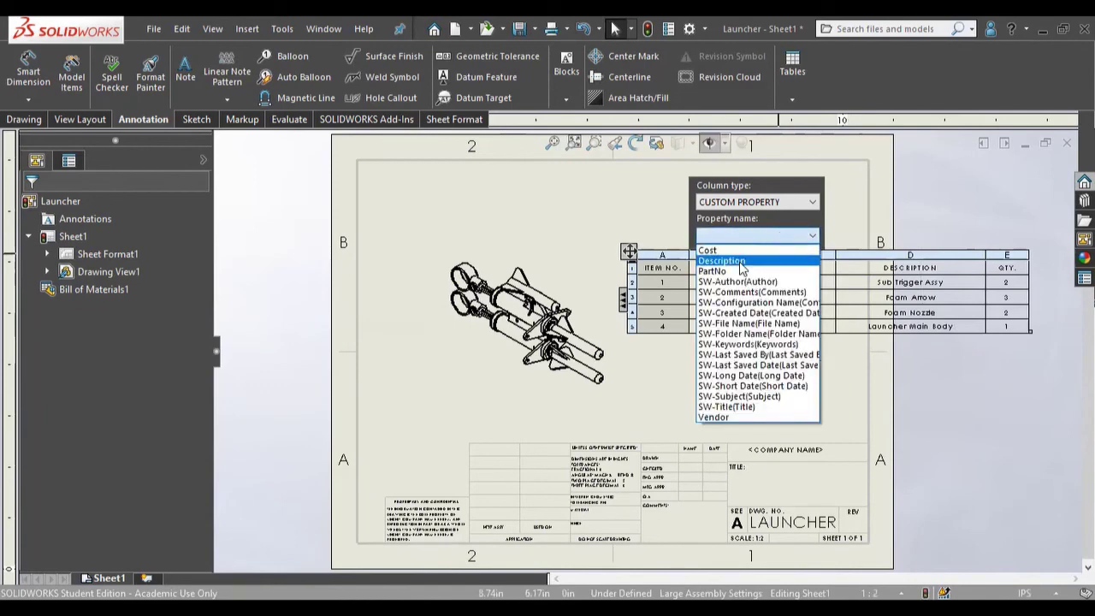
left_click(739, 271)
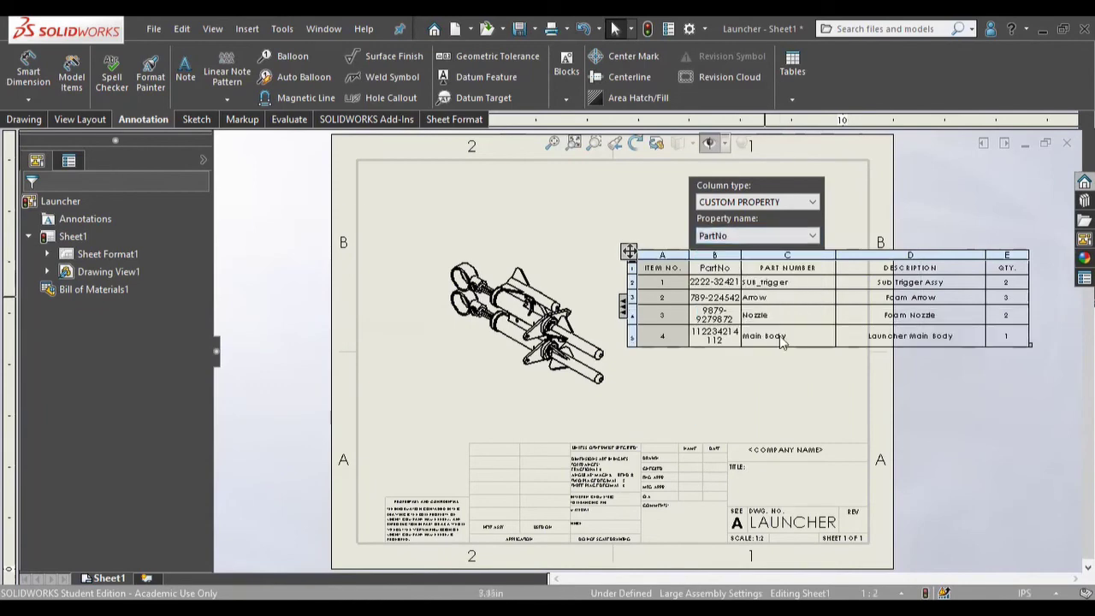
left_click(891, 207)
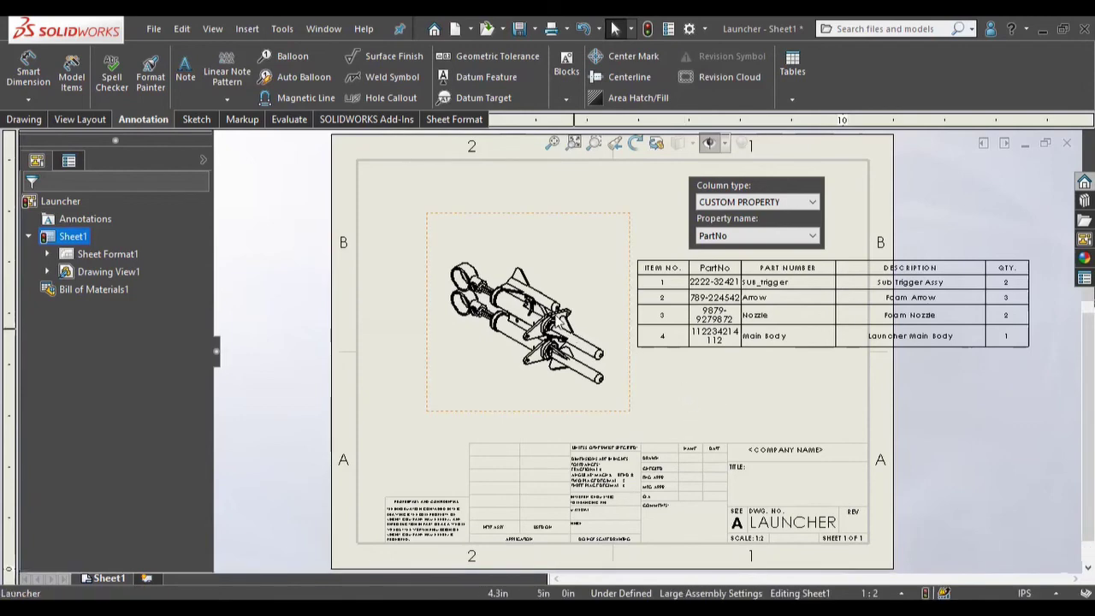
- Hide the Arrow<3> component under Drawing View1 > Launcher in the tree
scroll(518, 304, "down", 5)
scroll(514, 452, "up", 2)
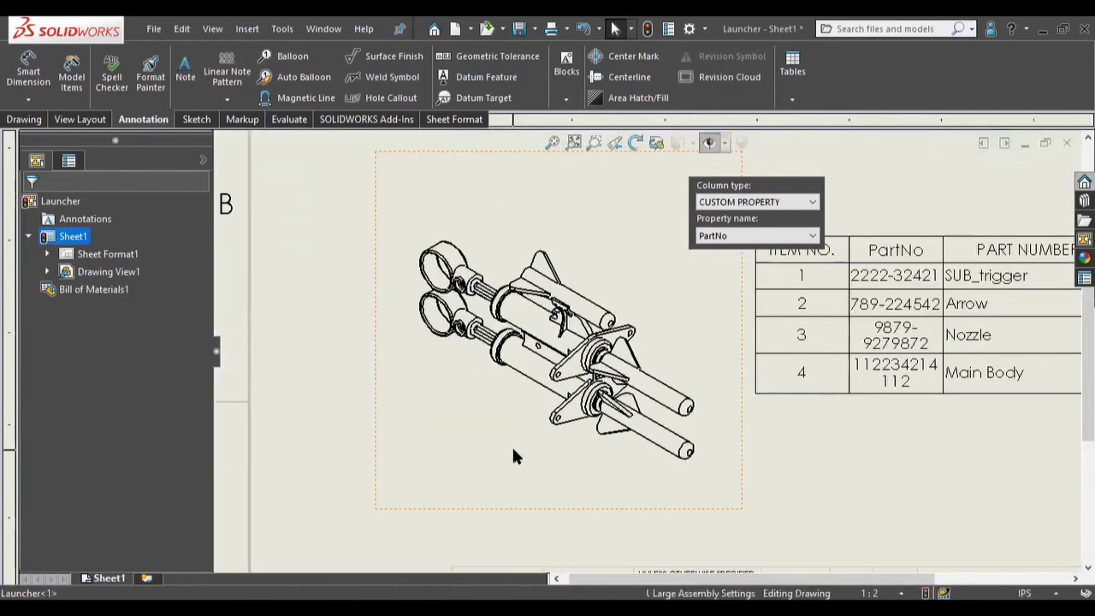
left_click(457, 450)
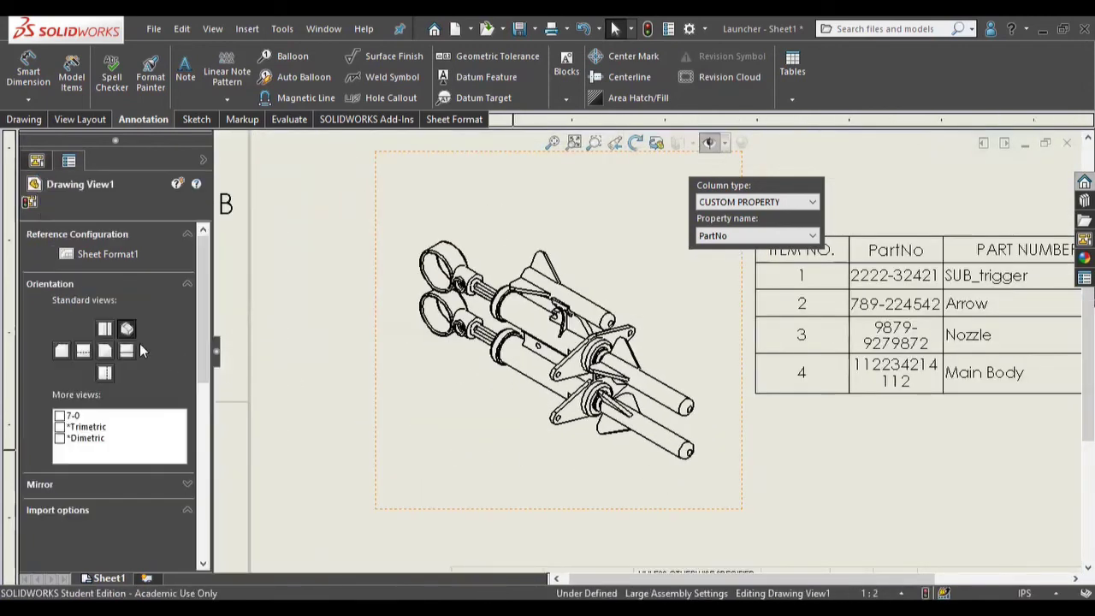
left_click(315, 420)
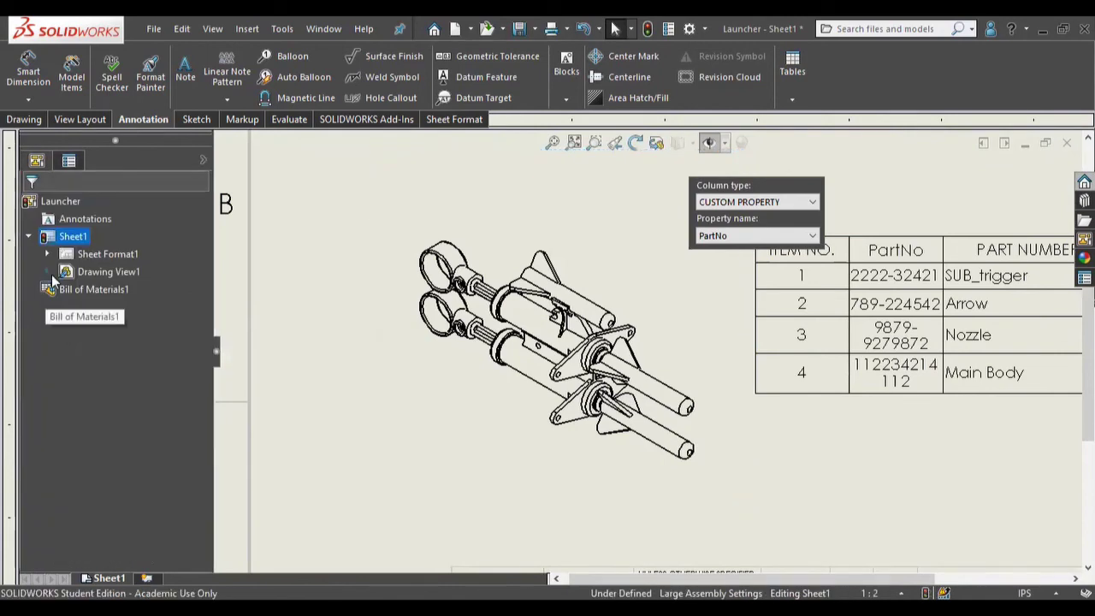
left_click(47, 272)
left_click(68, 290)
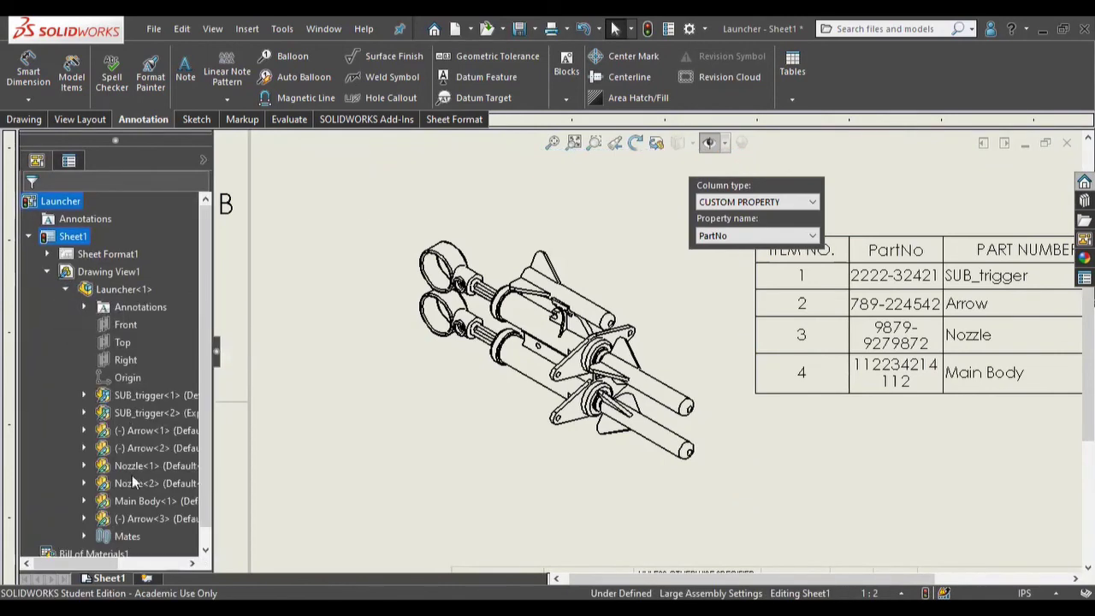
right_click(130, 519)
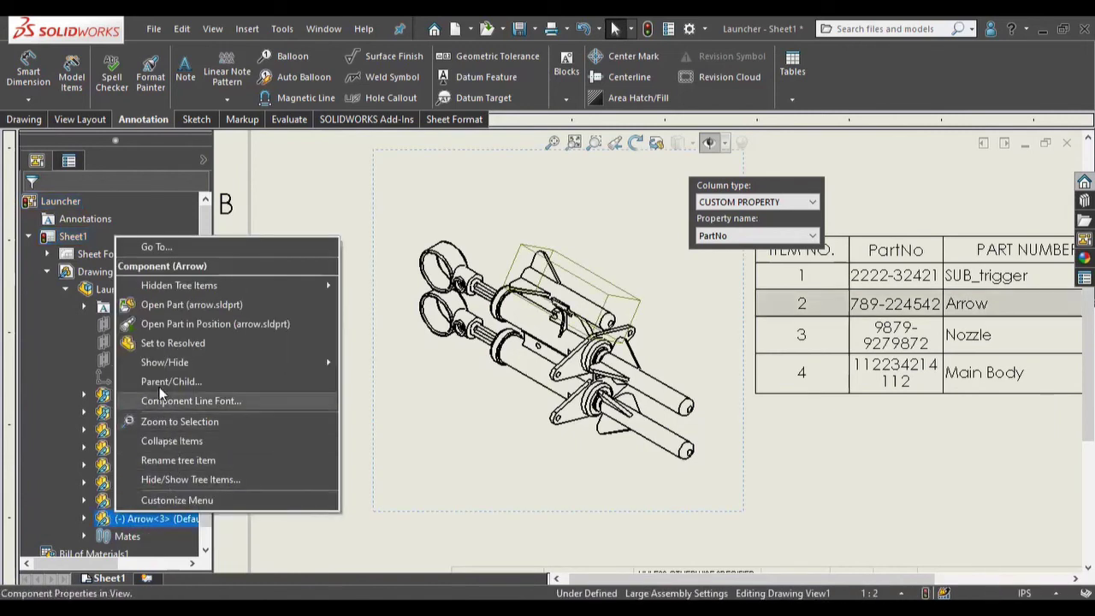
mouse_move(214, 362)
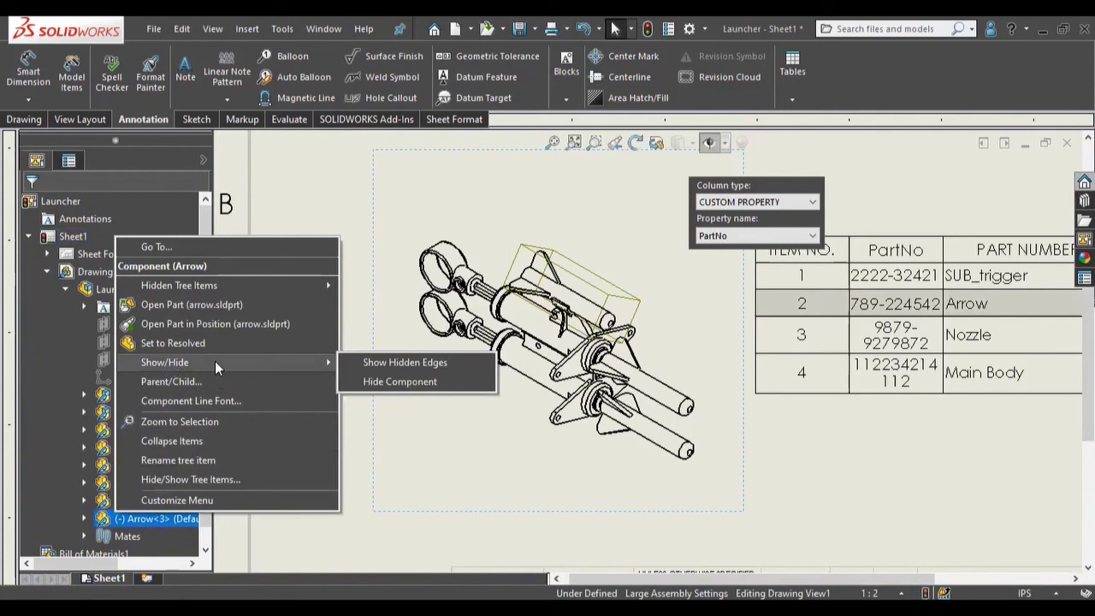
left_click(403, 382)
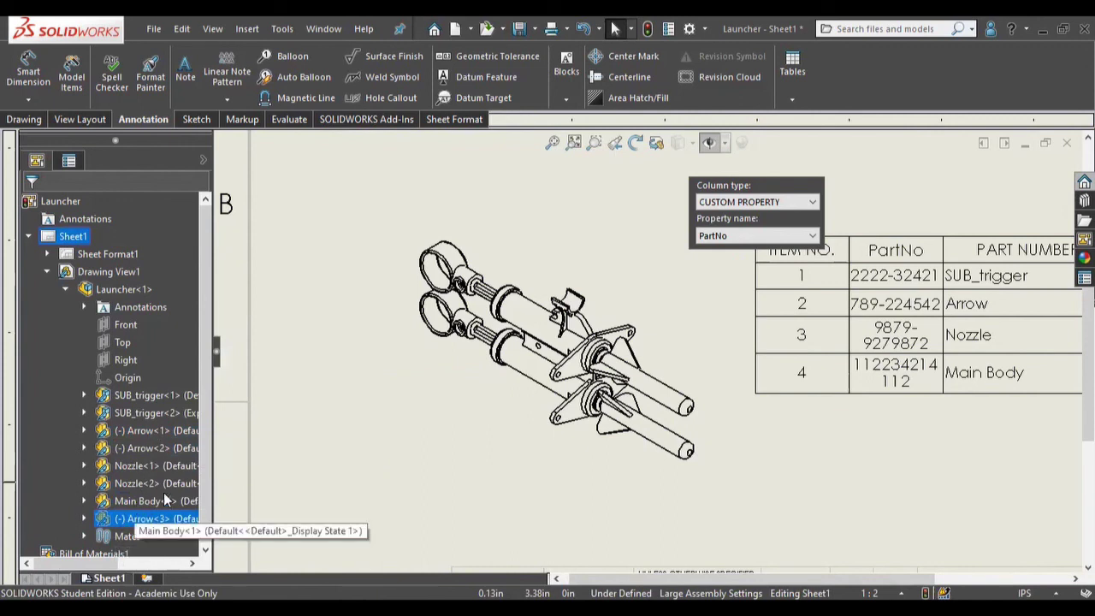
left_click(289, 55)
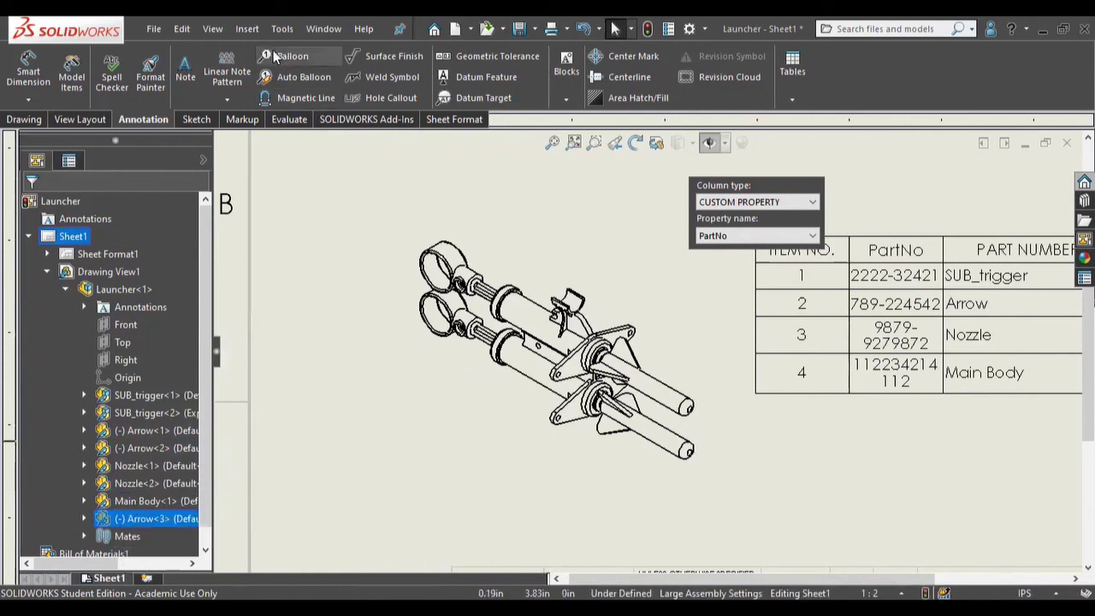
- Attach item balloon 1 to the pull ring edge, placing it above the ring
left_click(456, 242)
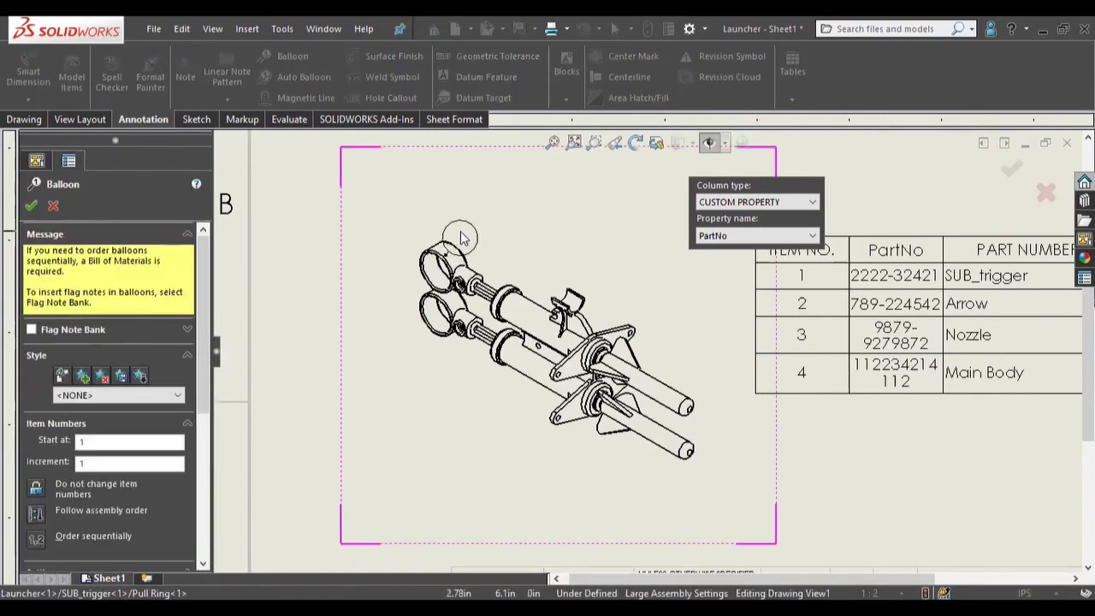
left_click(487, 187)
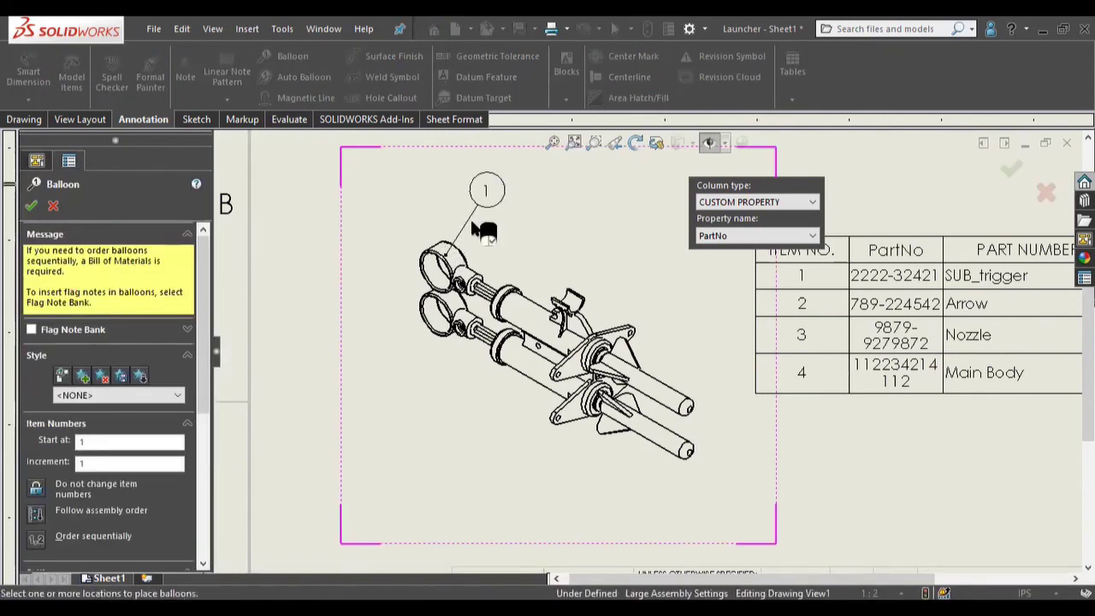
left_click(31, 205)
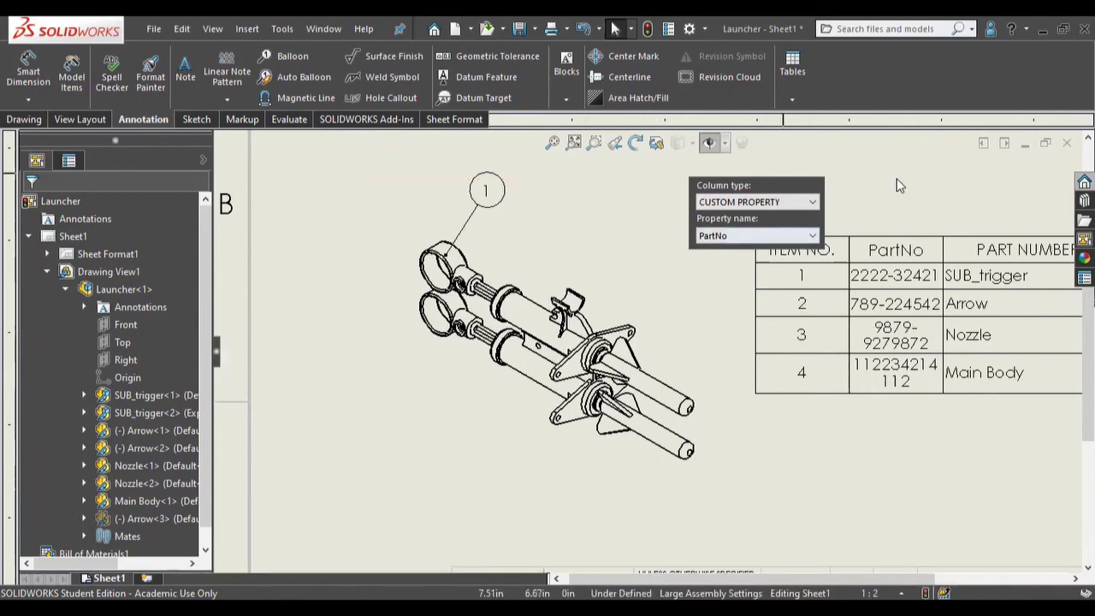
- Zoom out to show most of the sheet, then switch to Zoom to Area
scroll(832, 253, "up", 2)
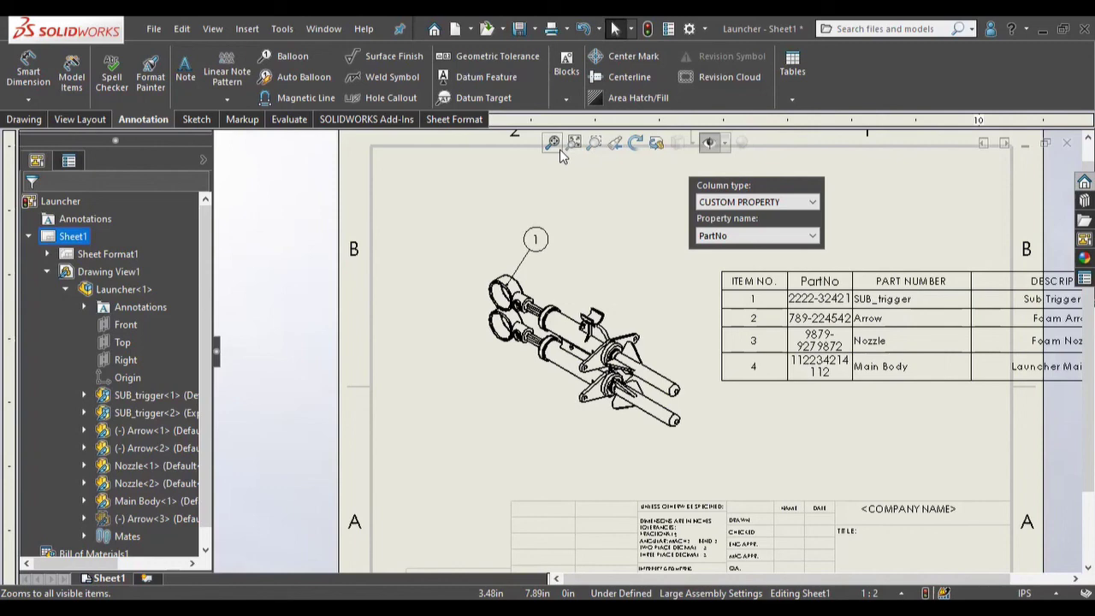
left_click(594, 142)
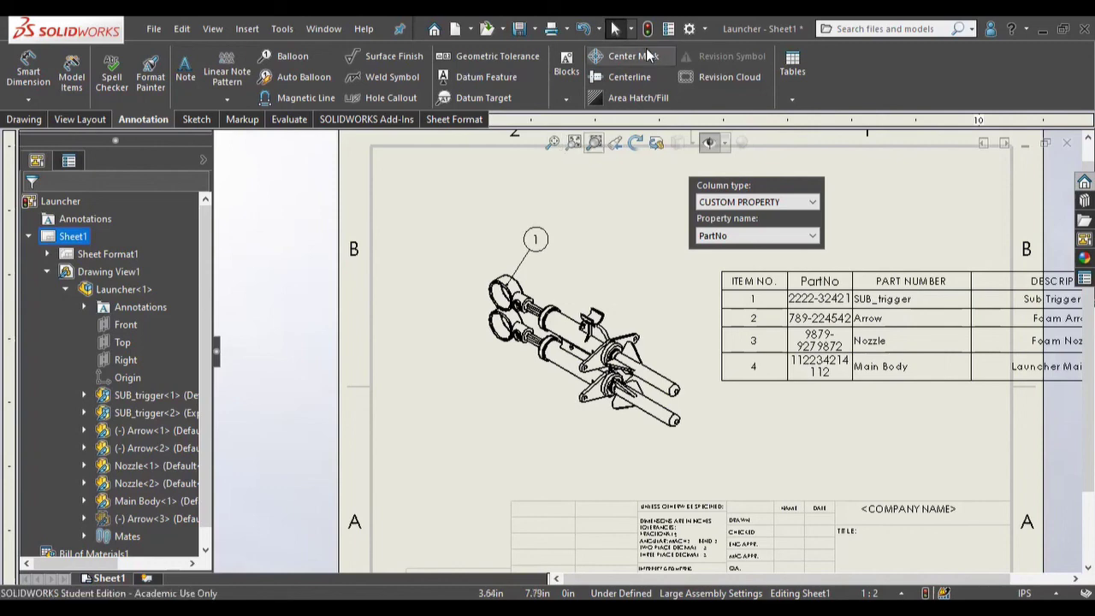